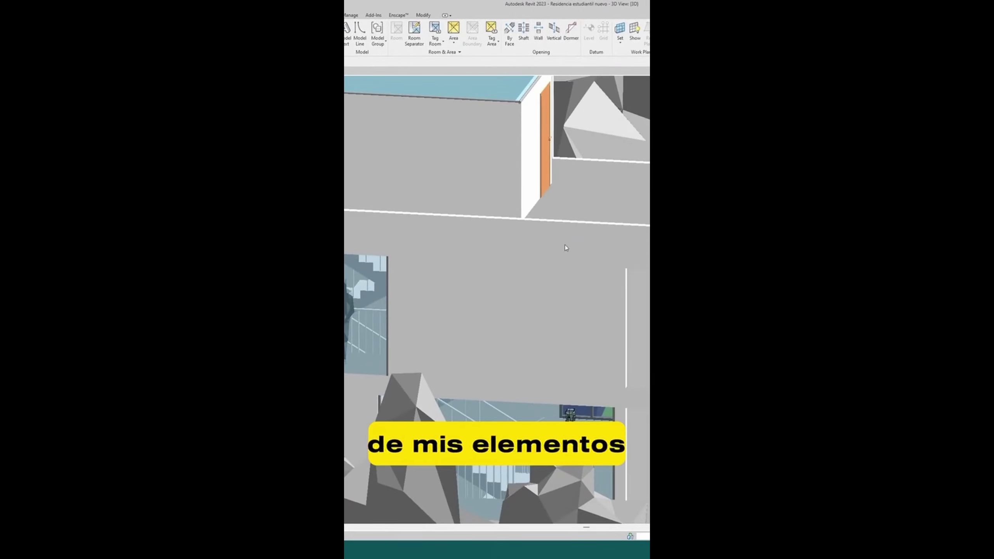
# Step: Frame the residence façade edges in 3D and bring up the Modify tools
pyautogui.moveTo(566, 247)
pyautogui.keyDown('shift'); pyautogui.mouseDown(button='middle')
pyautogui.moveTo(510, 279)
pyautogui.moveTo(537, 247)
pyautogui.moveTo(569, 264)
pyautogui.moveTo(555, 281)
pyautogui.moveTo(528, 282)
pyautogui.moveTo(555, 229)
pyautogui.moveTo(574, 244)
pyautogui.moveTo(568, 260)
pyautogui.moveTo(543, 264)
pyautogui.mouseUp(button='middle'); pyautogui.keyUp('shift')
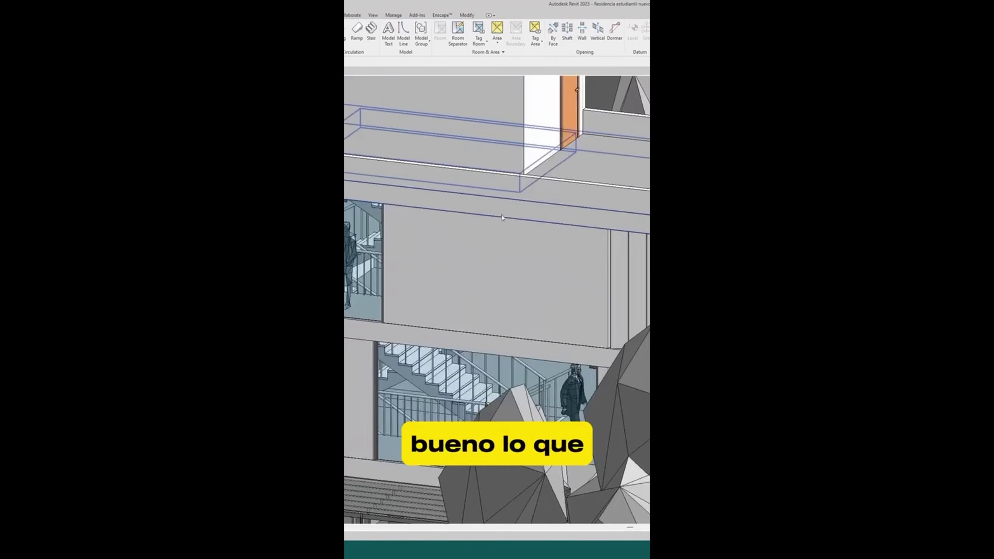
pyautogui.moveTo(503, 218); pyautogui.dragTo(513, 243, button='middle')
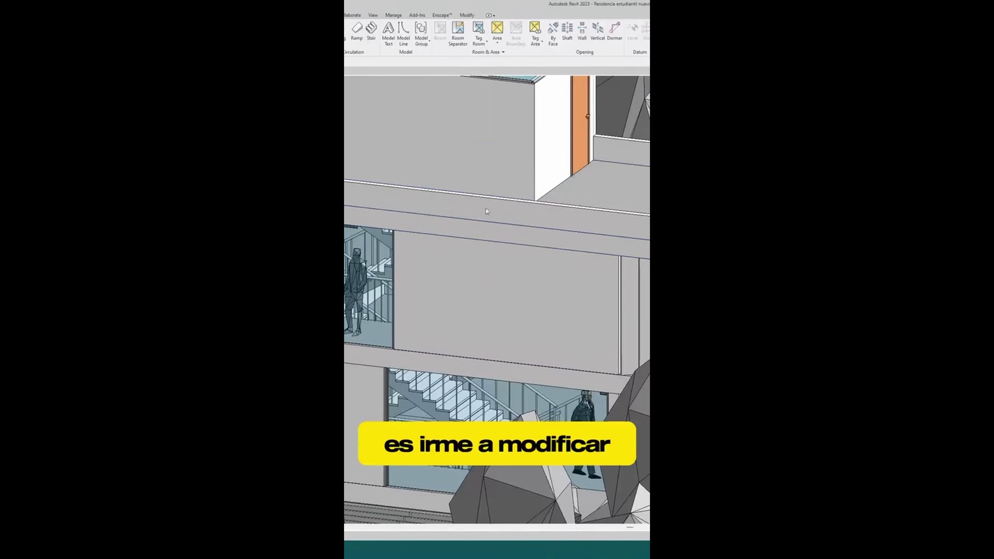
pyautogui.click(492, 102)
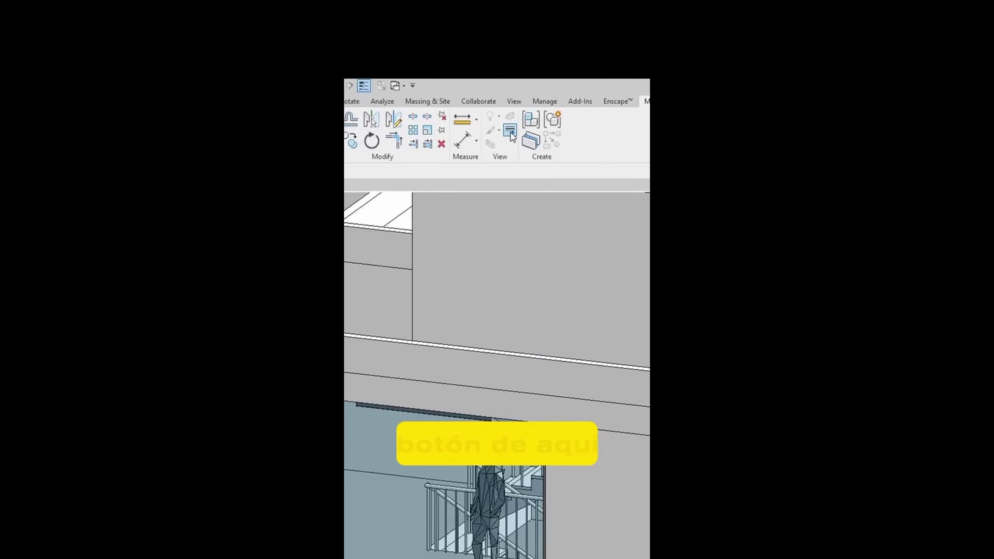
# Step: Apply the <Invisible lines> linework style to façade edges, orbiting to check the result
pyautogui.click(510, 132)
pyautogui.click(446, 134)
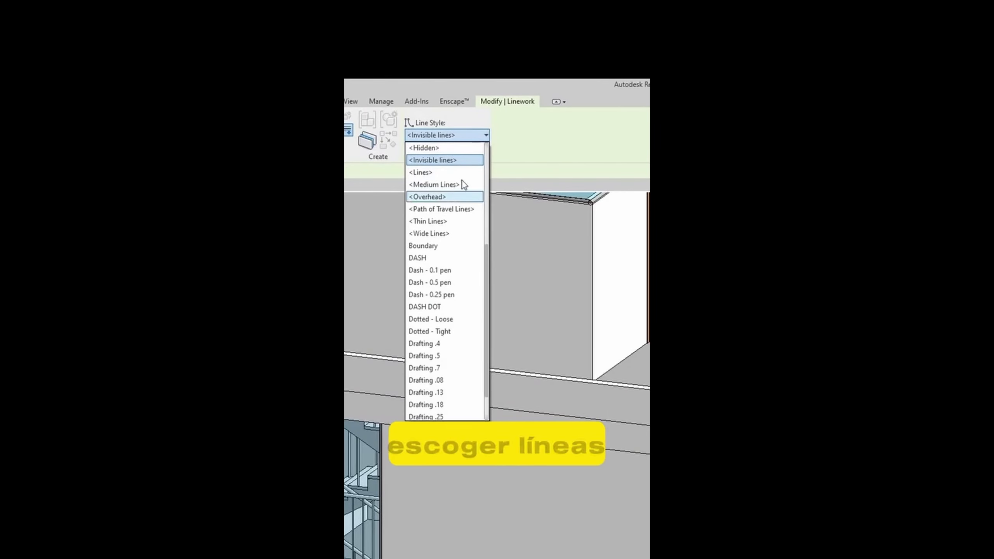
pyautogui.click(439, 159)
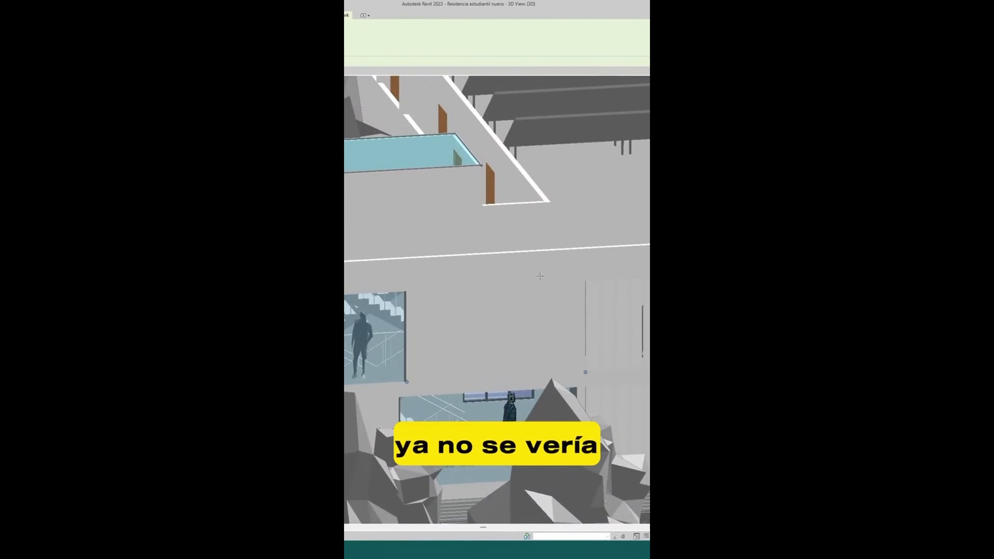
pyautogui.moveTo(540, 276)
pyautogui.keyDown('shift'); pyautogui.mouseDown(button='middle')
pyautogui.moveTo(526, 311)
pyautogui.moveTo(455, 313)
pyautogui.mouseUp(button='middle'); pyautogui.keyUp('shift')
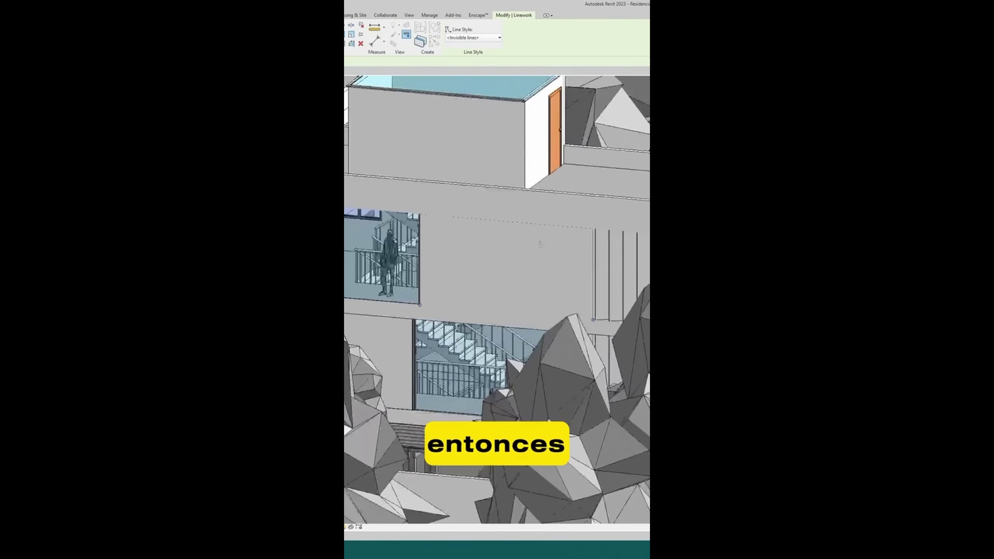
pyautogui.keyDown('shift'); pyautogui.moveTo(566, 271); pyautogui.dragTo(550, 275, button='middle'); pyautogui.keyUp('shift')
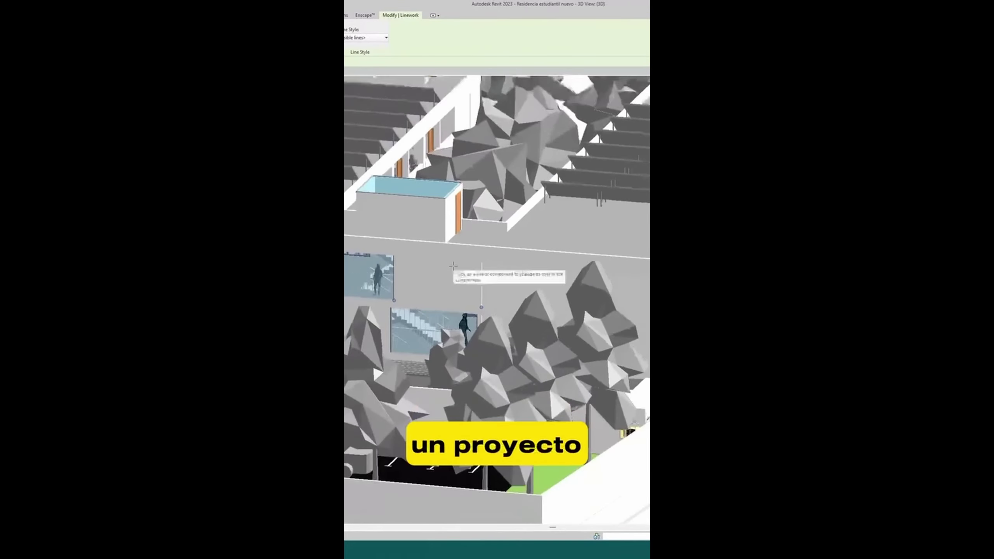
pyautogui.keyDown('shift'); pyautogui.moveTo(564, 297); pyautogui.dragTo(572, 304, button='middle'); pyautogui.keyUp('shift')
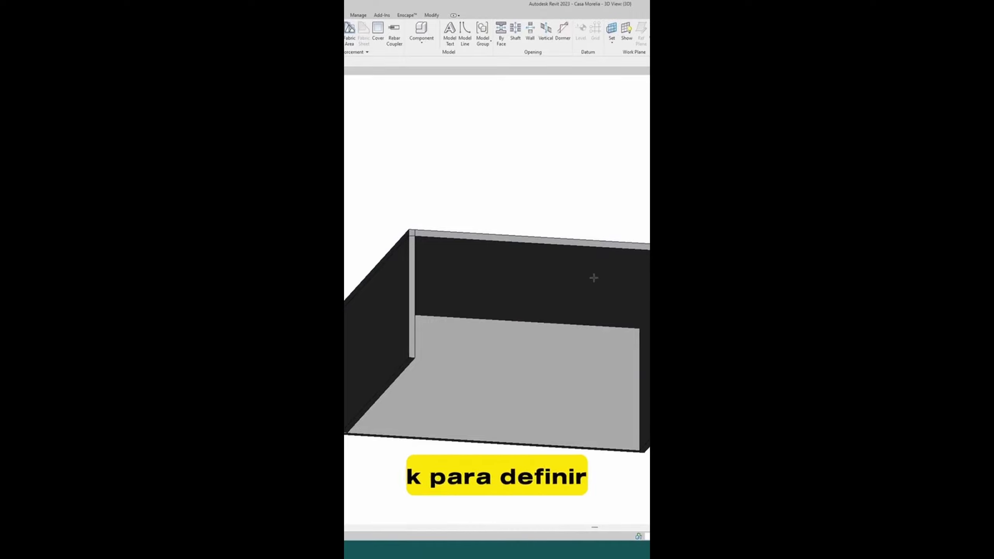
# Step: Start a beam system of M_Timber : 114x114 beams, Fixed Number layout, 50 lines
pyautogui.moveTo(588, 288)
pyautogui.keyDown('shift'); pyautogui.mouseDown(button='middle')
pyautogui.moveTo(573, 284)
pyautogui.moveTo(528, 224)
pyautogui.moveTo(508, 228)
pyautogui.mouseUp(button='middle'); pyautogui.keyUp('shift')
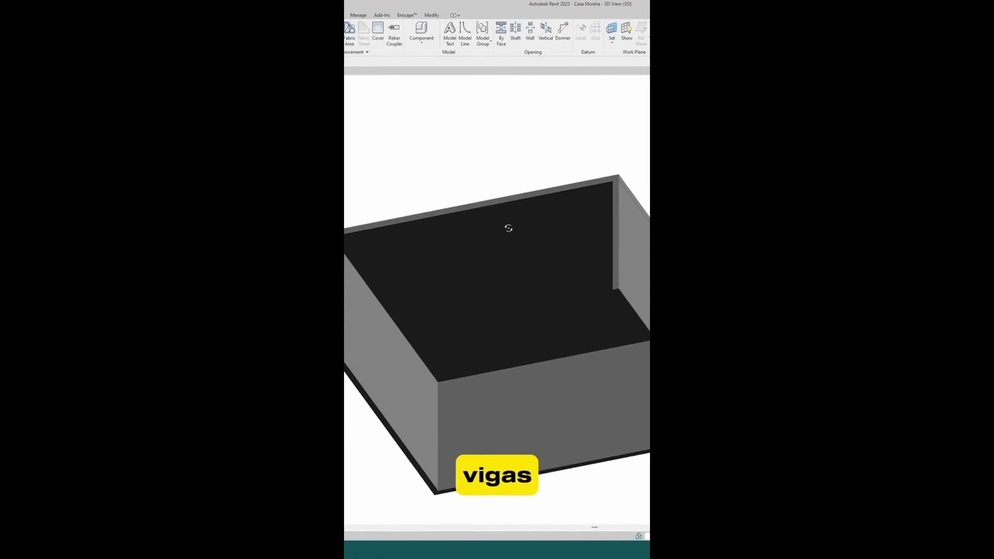
pyautogui.scroll(3, 417, 222)
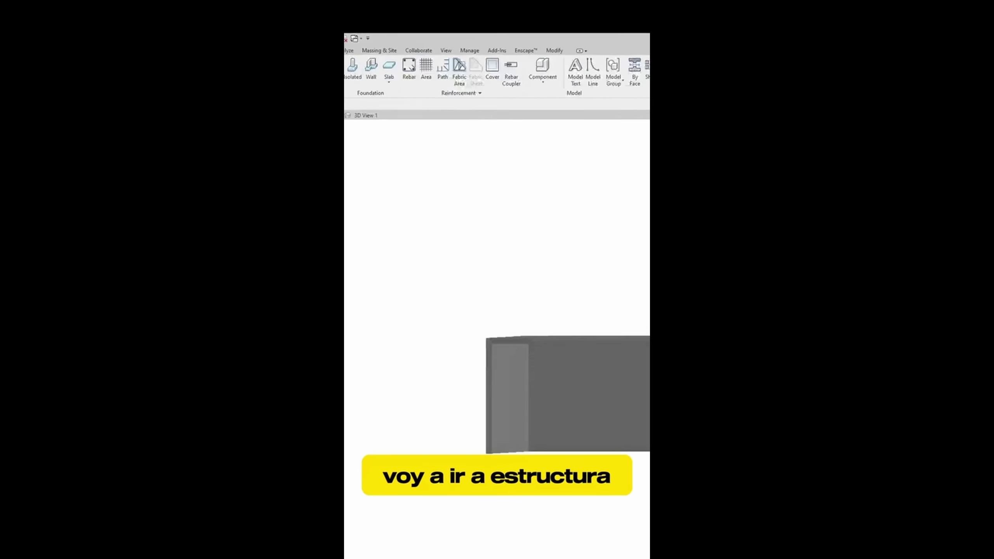
pyautogui.click(547, 154)
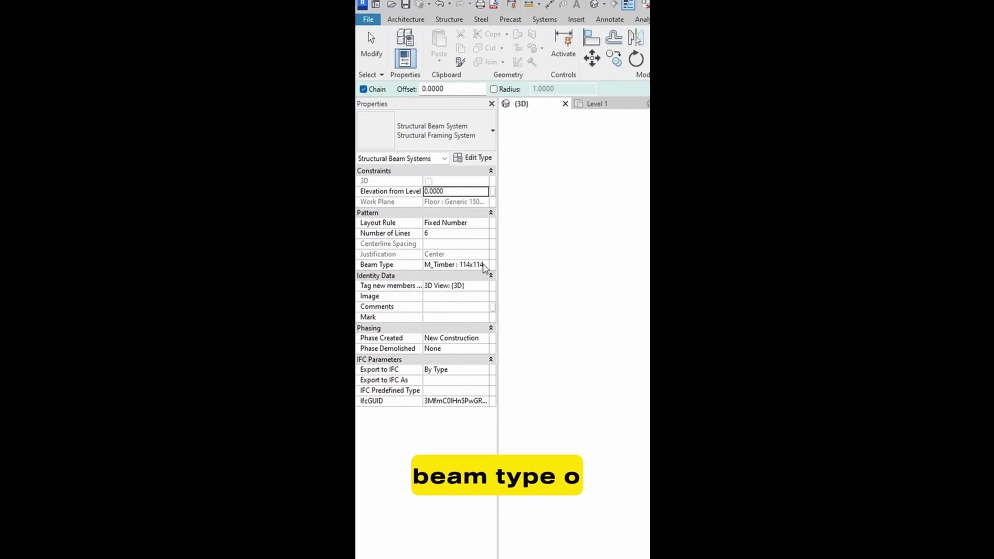
pyautogui.click(484, 266)
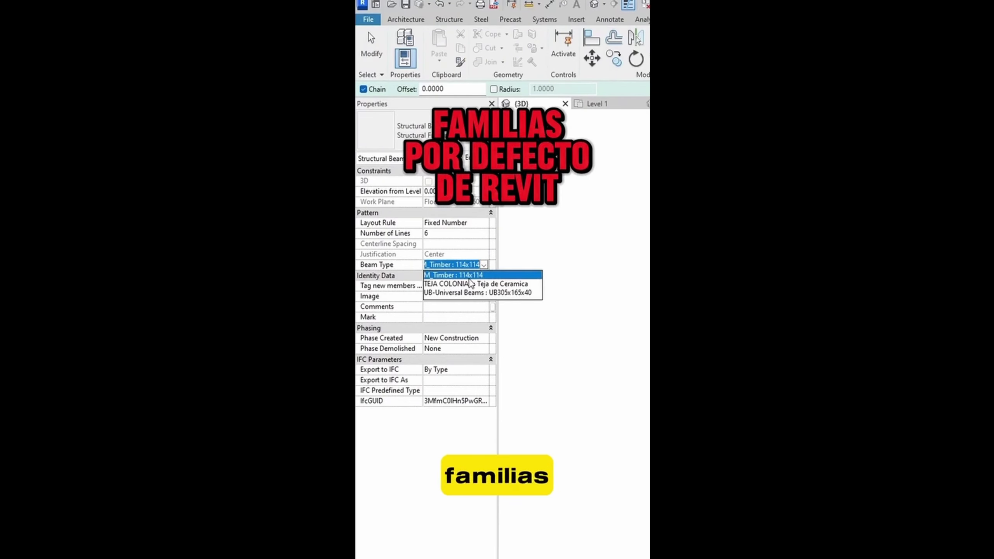
pyautogui.click(466, 275)
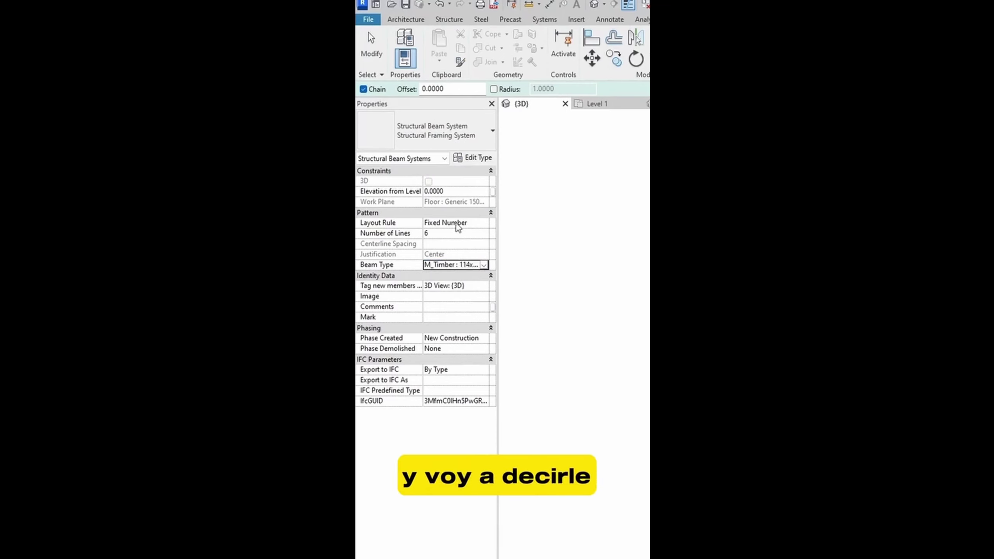
pyautogui.click(485, 223)
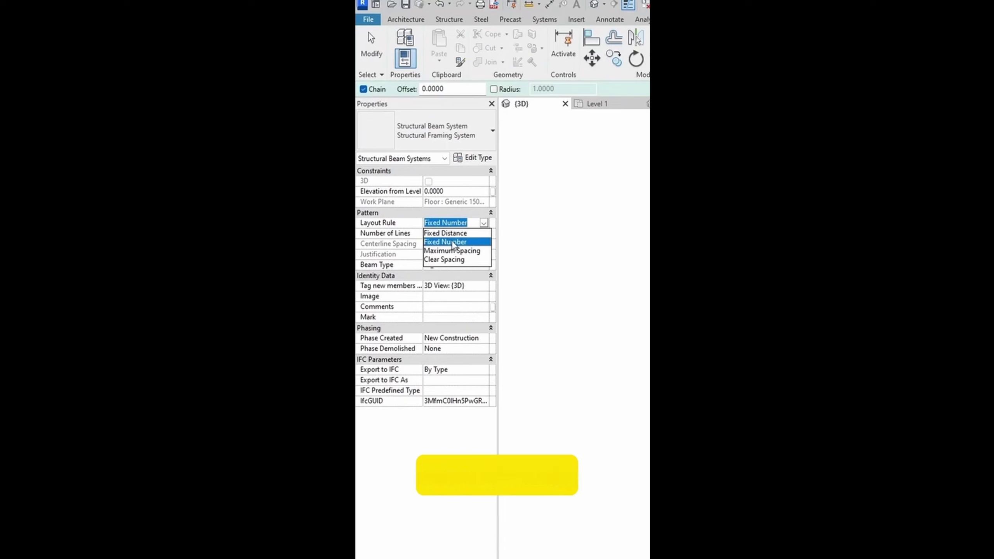
pyautogui.click(453, 243)
pyautogui.click(441, 234)
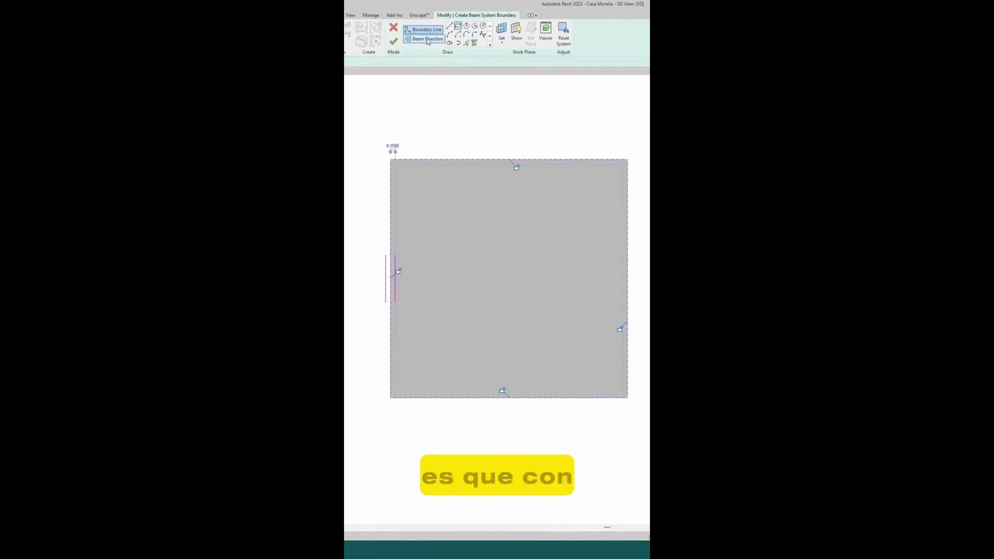
# Step: Set the beam direction and orbit to view the slatted timber ceiling
pyautogui.click(428, 40)
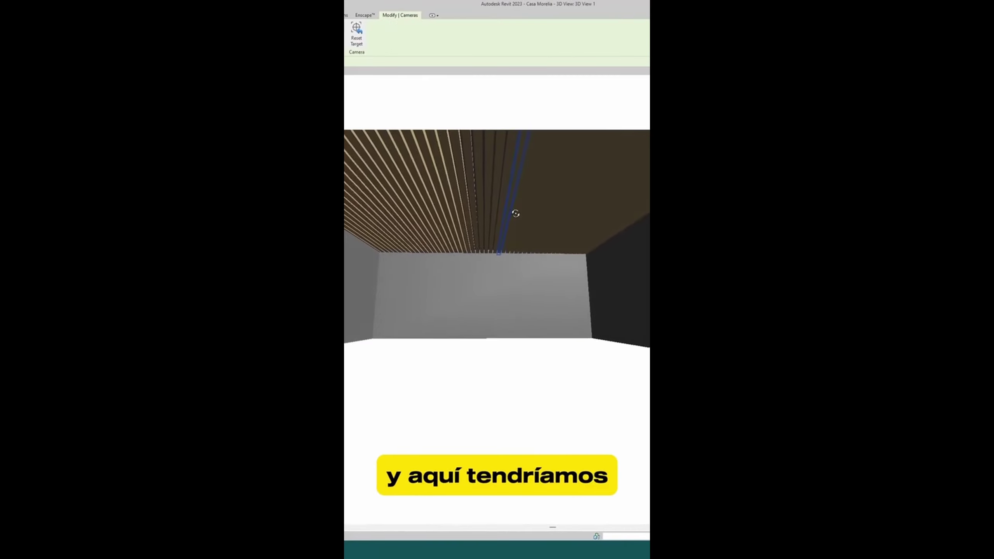
pyautogui.moveTo(515, 211)
pyautogui.keyDown('shift'); pyautogui.mouseDown(button='middle')
pyautogui.moveTo(519, 195)
pyautogui.moveTo(501, 166)
pyautogui.moveTo(507, 179)
pyautogui.moveTo(524, 175)
pyautogui.moveTo(488, 160)
pyautogui.moveTo(517, 164)
pyautogui.mouseUp(button='middle'); pyautogui.keyUp('shift')
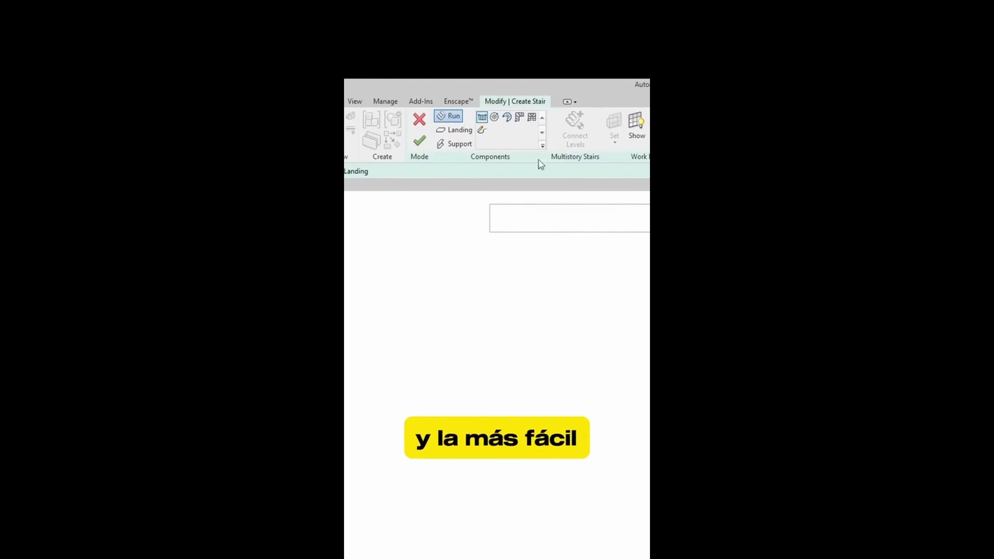
pyautogui.click(531, 118)
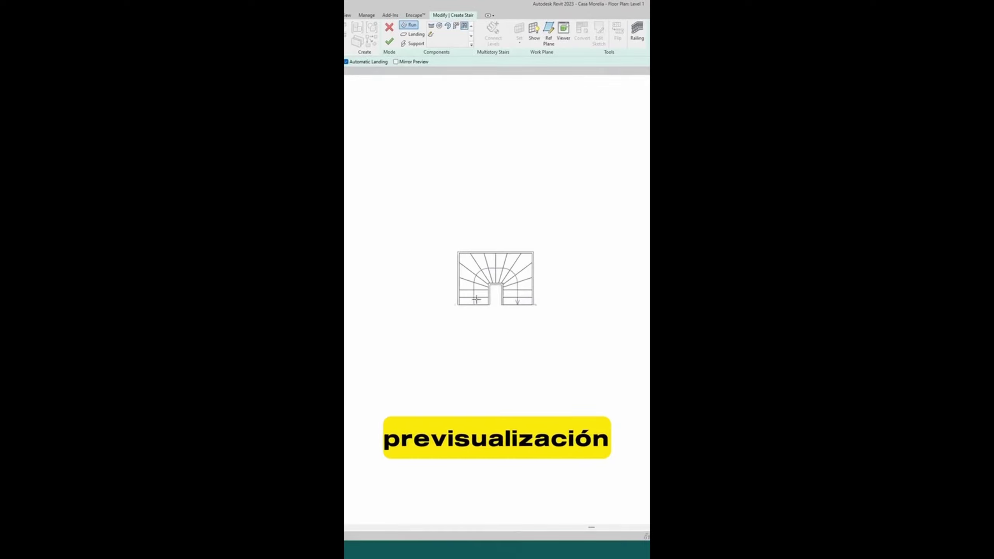
pyautogui.click(503, 291)
pyautogui.scroll(2, 529, 193)
pyautogui.scroll(2, 533, 204)
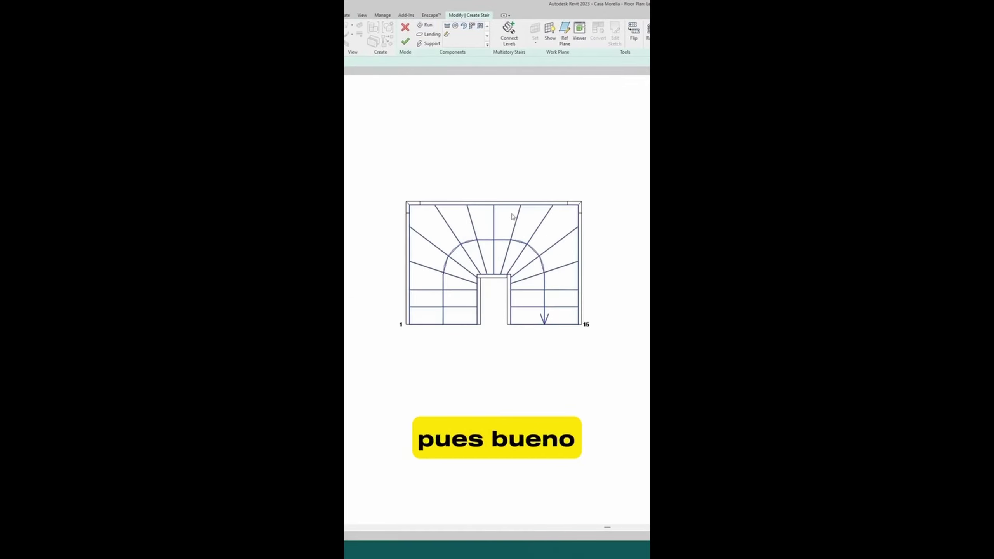
pyautogui.click(540, 230)
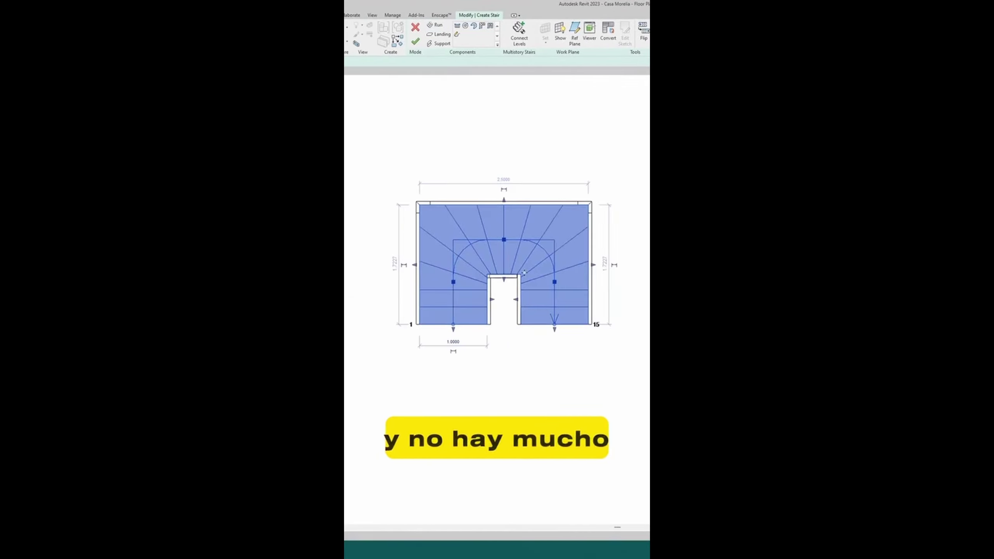
pyautogui.scroll(-2, 538, 196)
pyautogui.scroll(-2, 536, 171)
pyautogui.press('Delete')
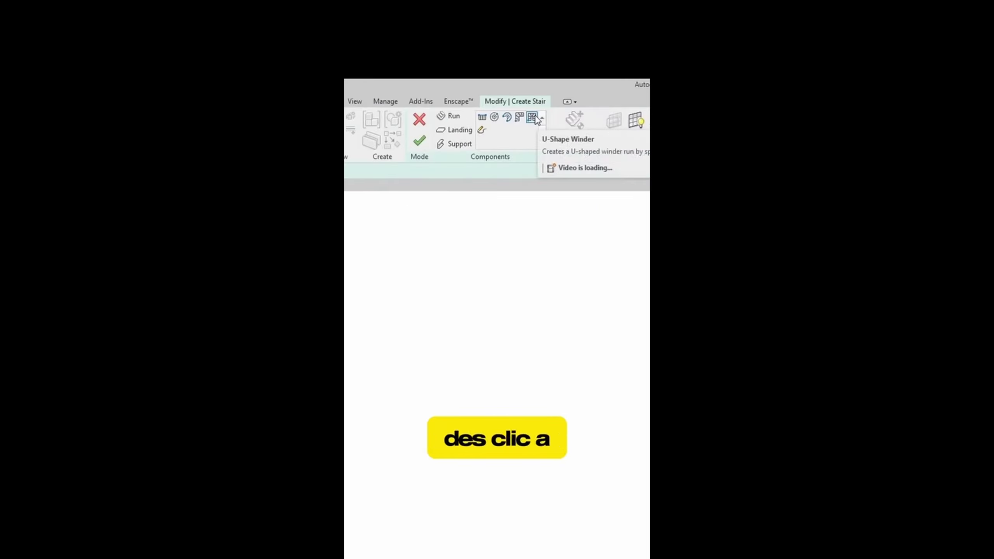
# Step: Draw two straight stair runs, nine risers first, joined by a landing
pyautogui.click(485, 119)
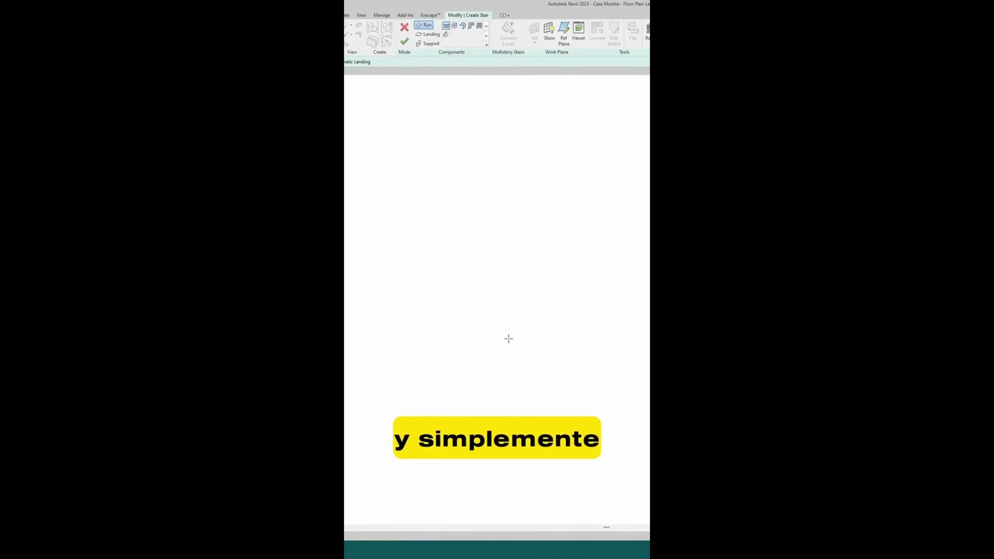
pyautogui.click(502, 327)
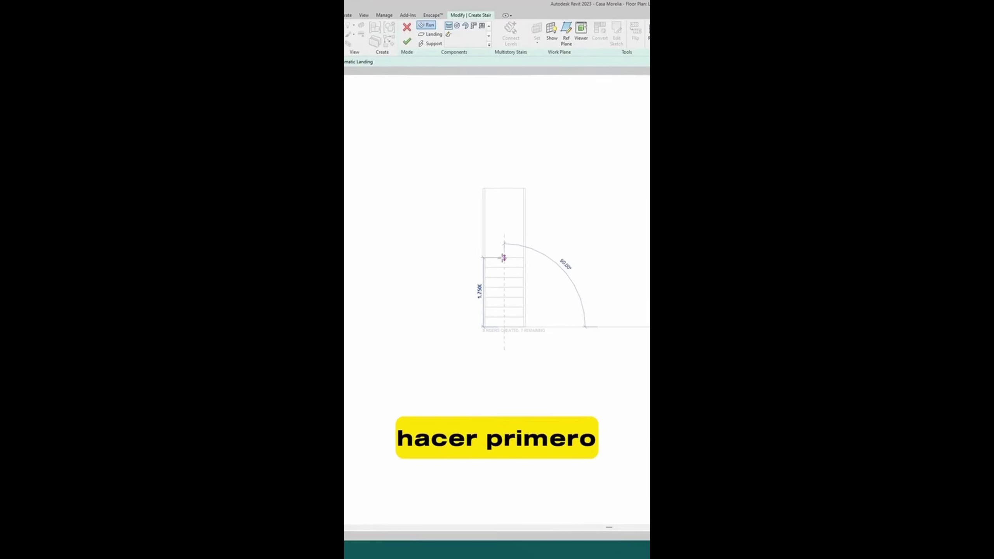
pyautogui.click(505, 248)
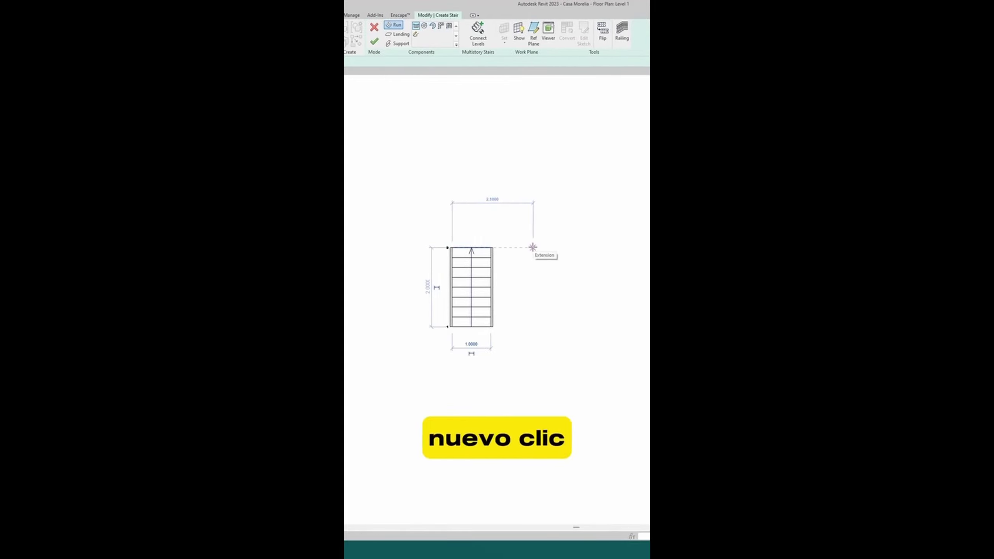
pyautogui.click(532, 247)
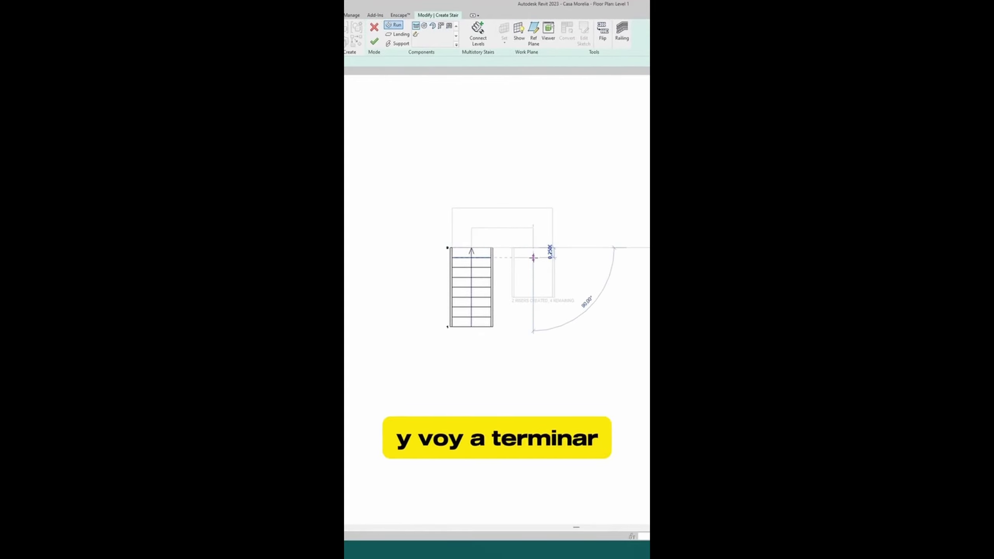
pyautogui.click(533, 296)
pyautogui.scroll(2, 462, 251)
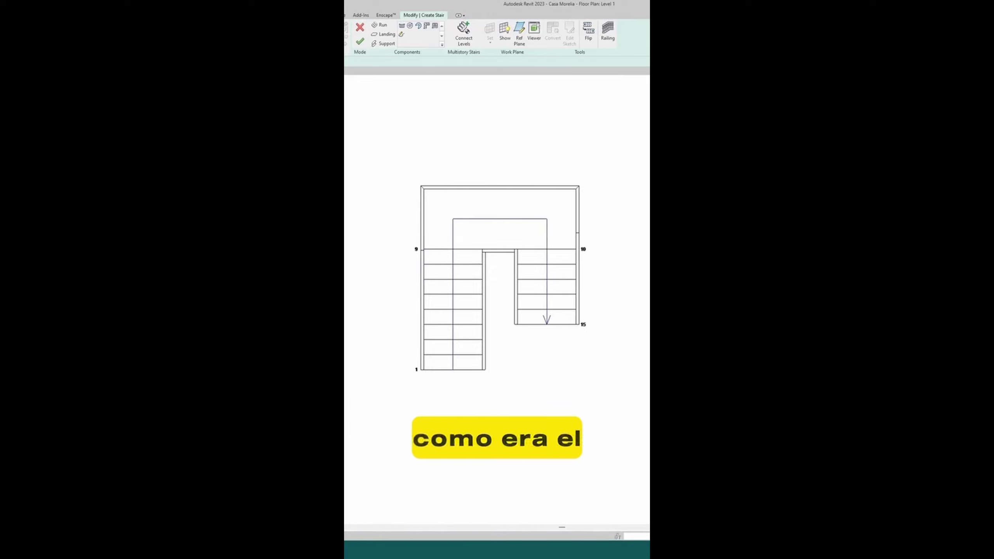
# Step: Move the second stair run left so it sits against the first
pyautogui.click(538, 269)
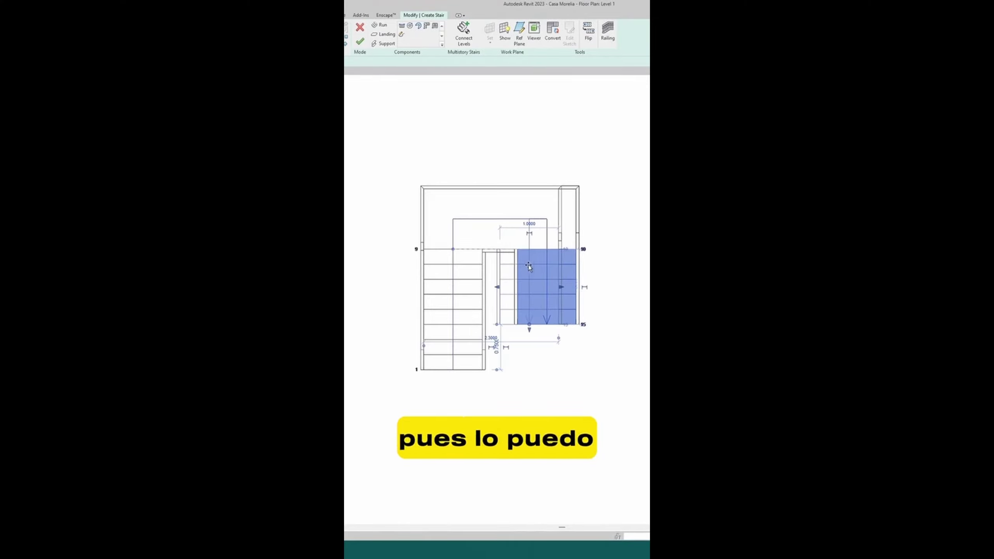
pyautogui.moveTo(538, 269); pyautogui.dragTo(519, 265)
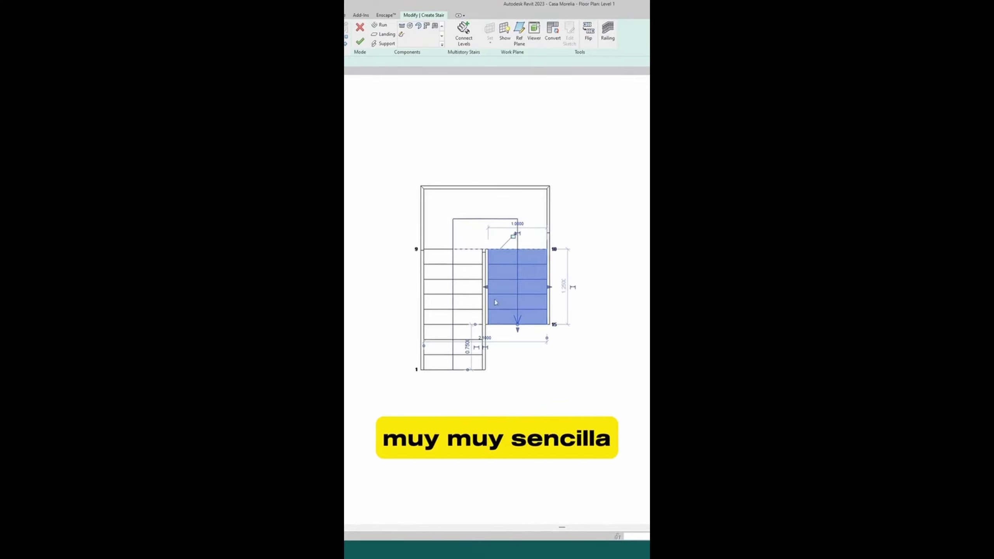
pyautogui.click(612, 171)
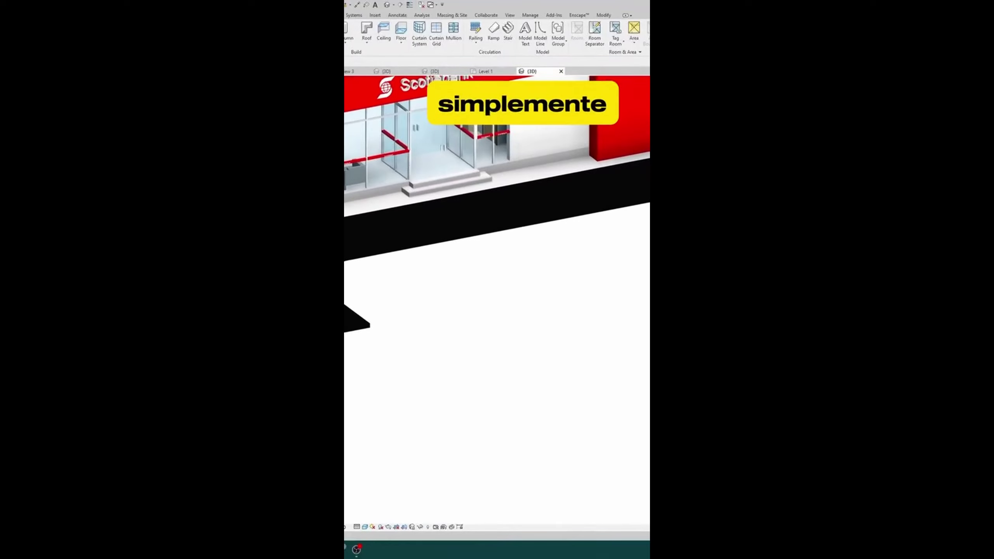
# Step: Draw a free-standing curtain wall using the WA wall command
pyautogui.press('w')
pyautogui.press('a')
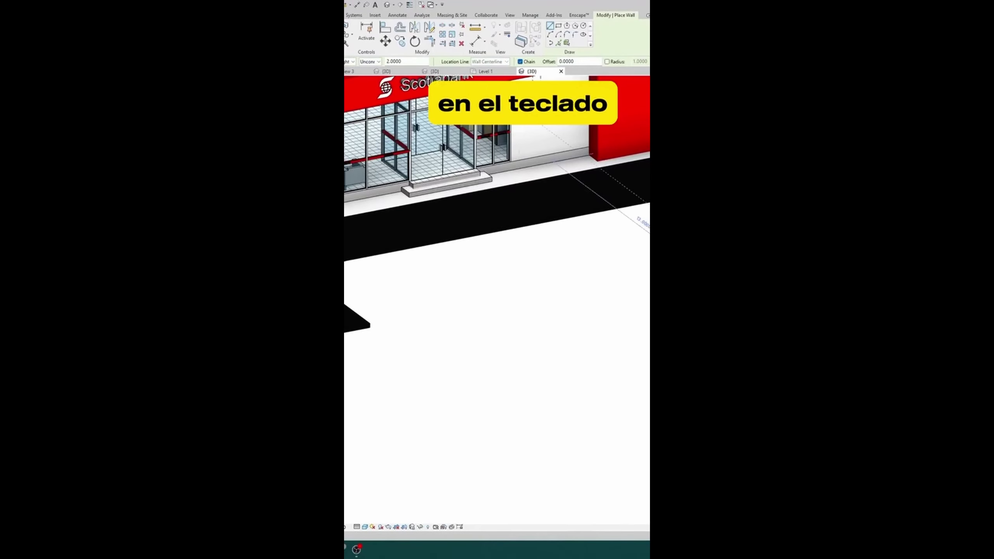
pyautogui.click(415, 130)
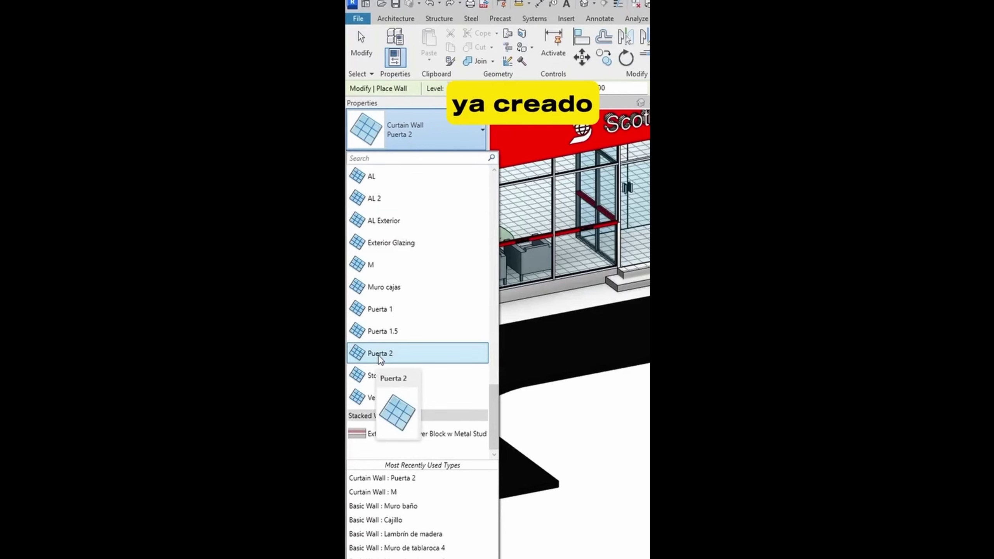
pyautogui.click(375, 354)
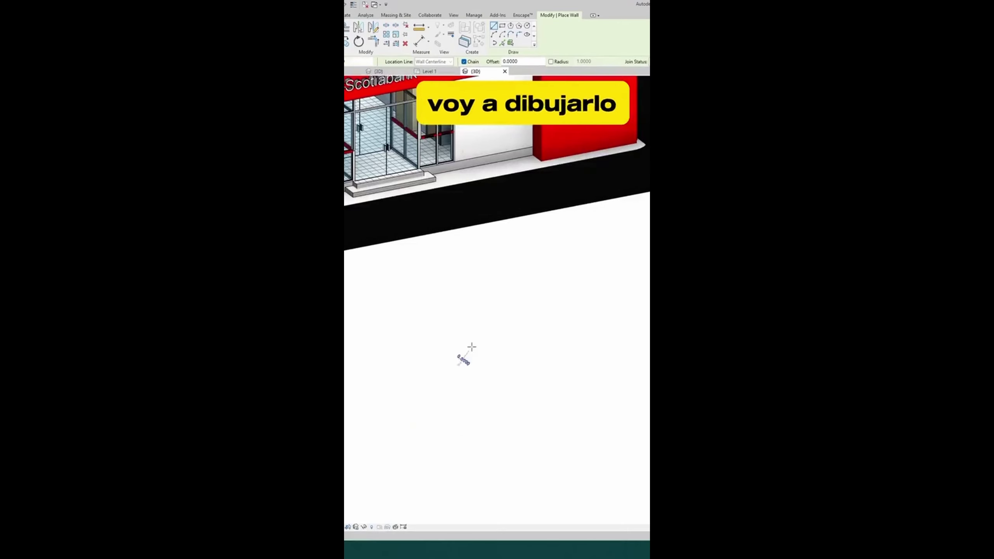
pyautogui.click(471, 346)
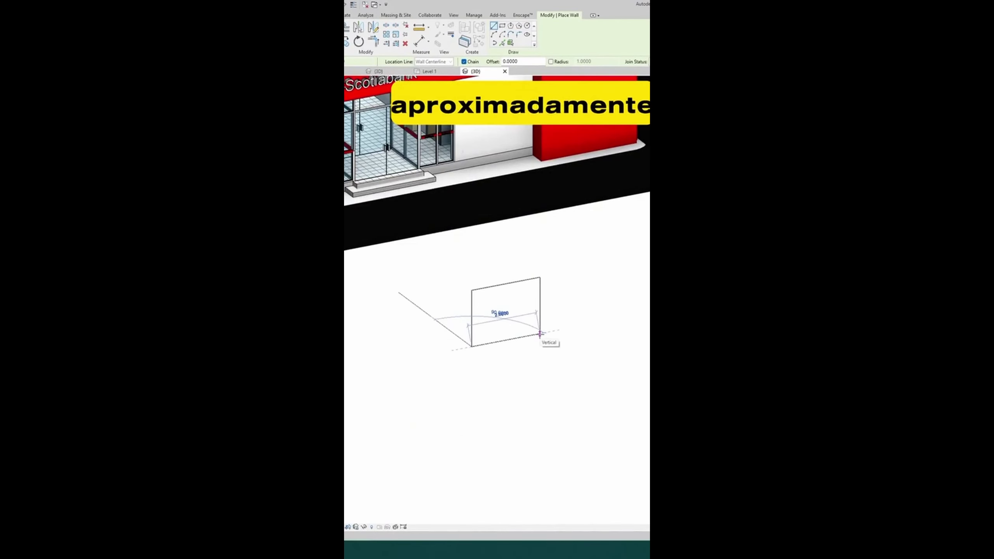
pyautogui.click(540, 334)
pyautogui.press('Escape')
pyautogui.press('Escape')
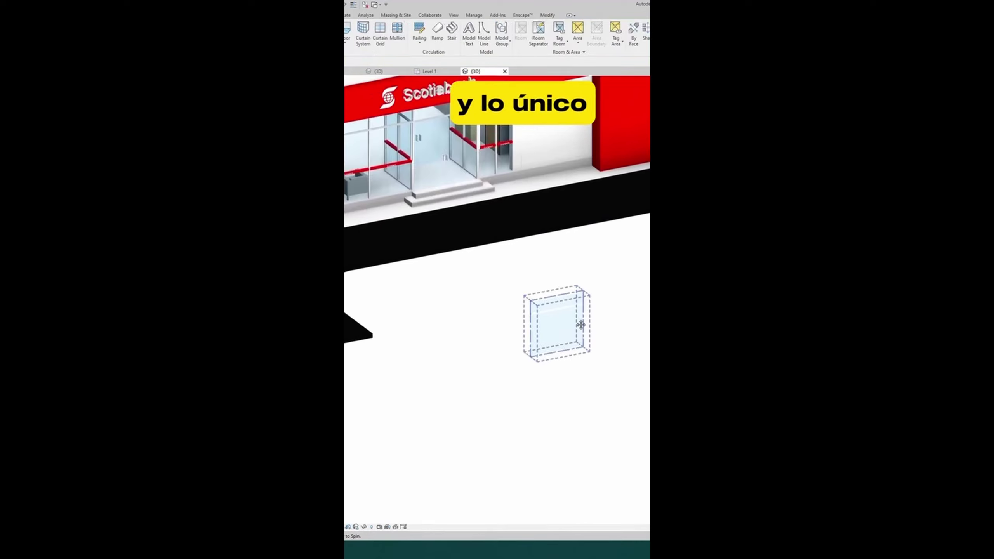
pyautogui.scroll(5, 583, 311)
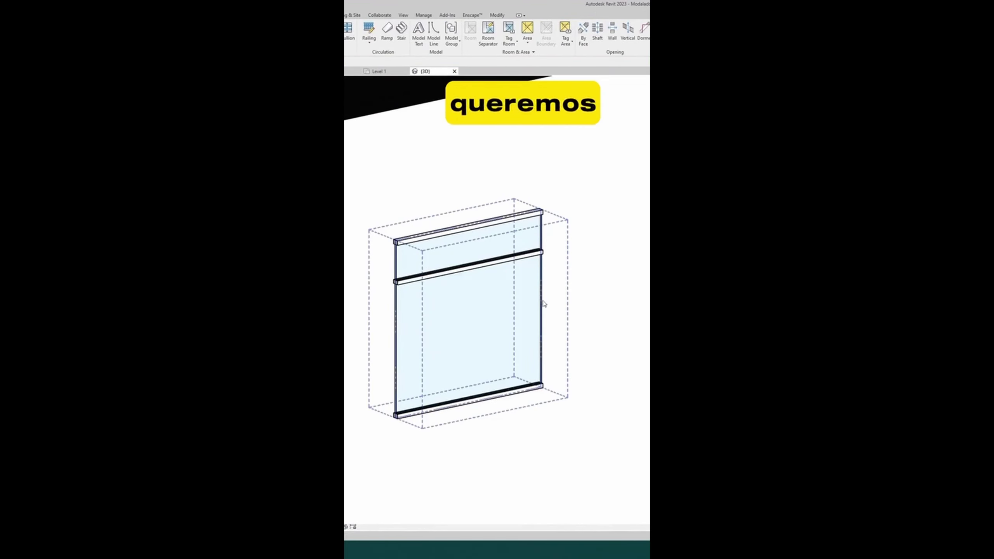
# Step: Replace the lower curtain panel with the M_Door-Curtain-Wall-Double-Glass door
pyautogui.press('Tab')
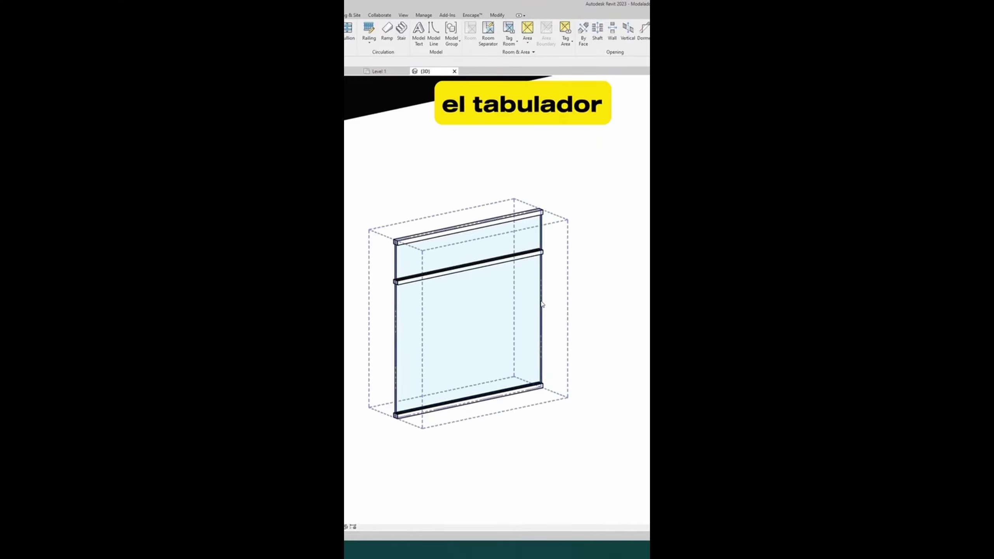
pyautogui.click(534, 303)
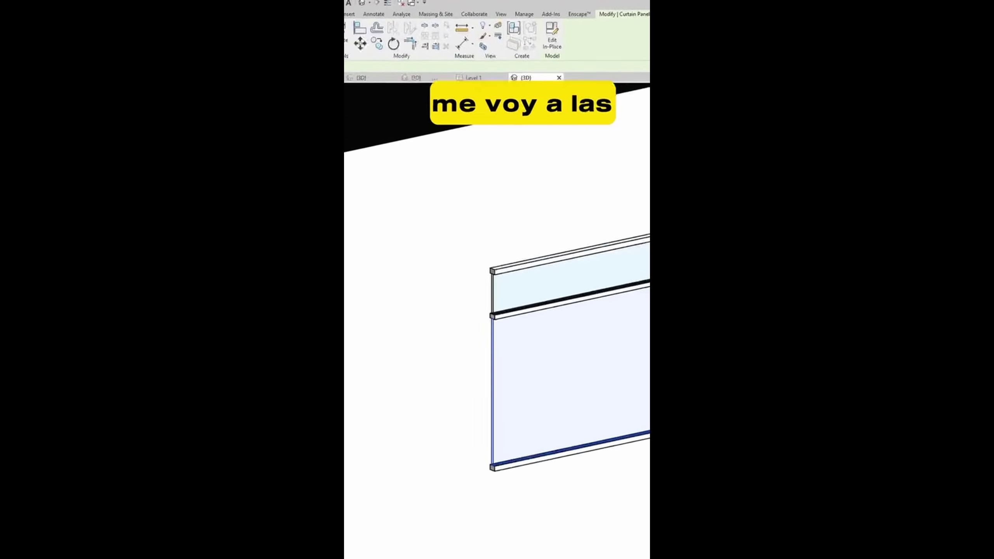
pyautogui.click(420, 122)
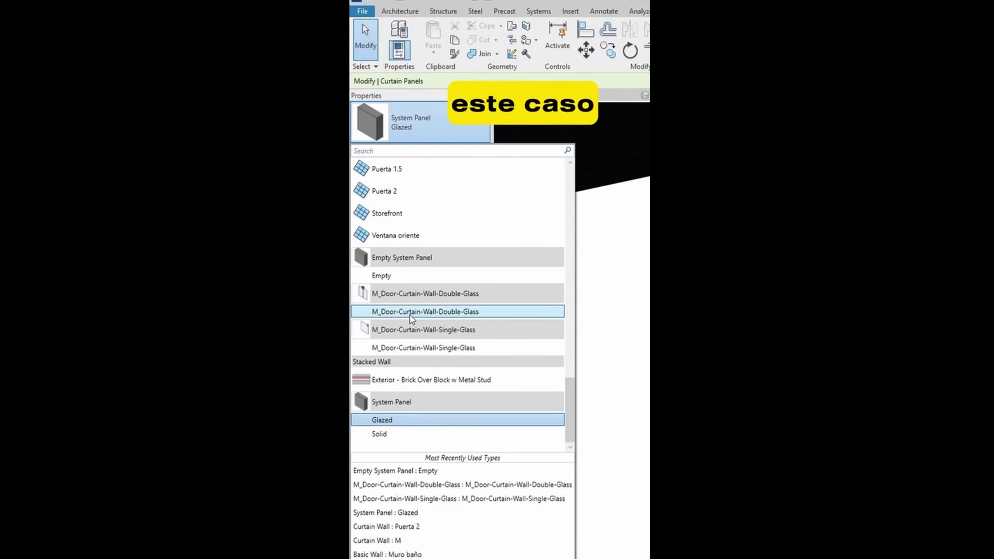
pyautogui.click(446, 309)
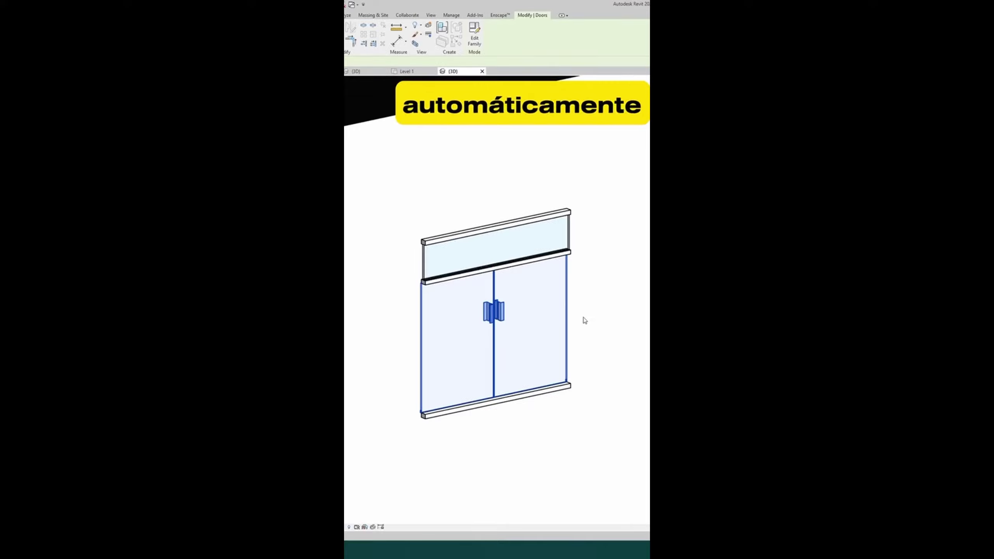
# Step: Flip the glass double door's swing to the other side and back
pyautogui.keyDown('shift'); pyautogui.moveTo(584, 321); pyautogui.dragTo(601, 302, button='middle'); pyautogui.keyUp('shift')
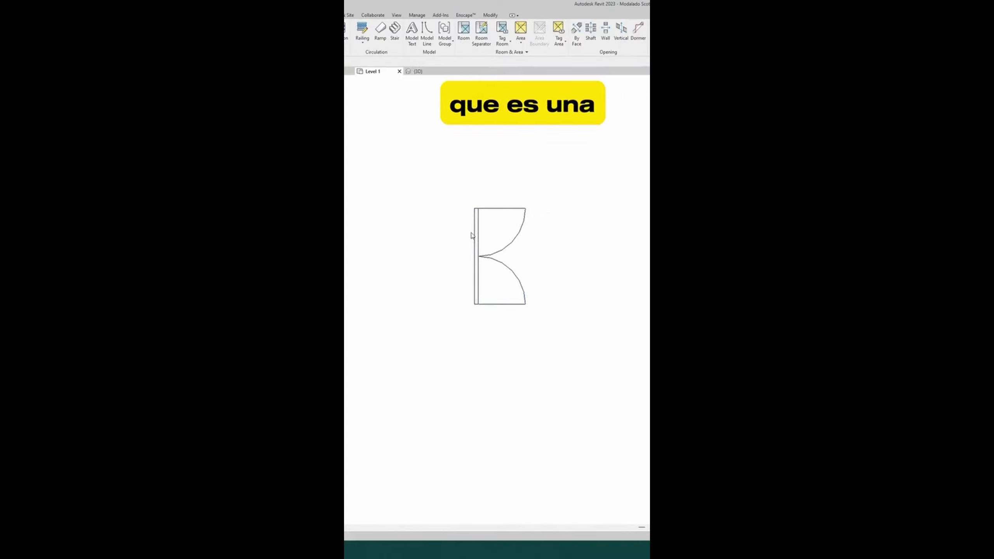
pyautogui.click(473, 235)
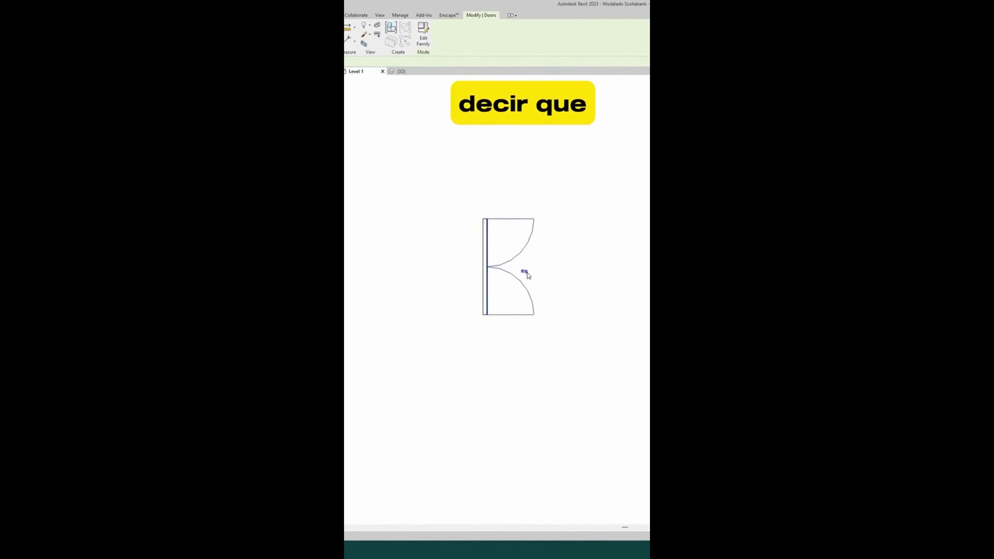
pyautogui.click(445, 272)
pyautogui.press('space')
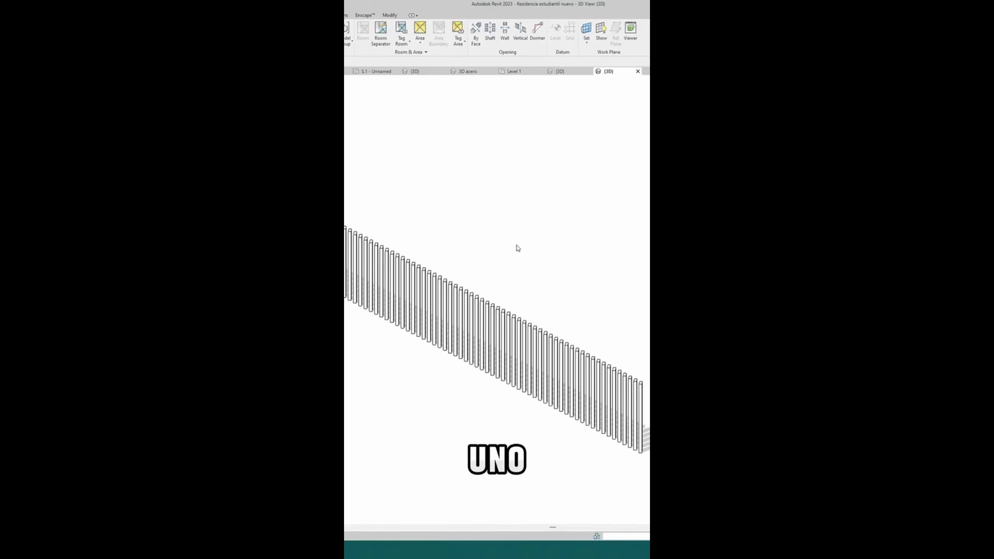
# Step: Load M_Empty Panel.rfa from US > Curtain Wall Panels and select the slat curtain wall
pyautogui.click(488, 297)
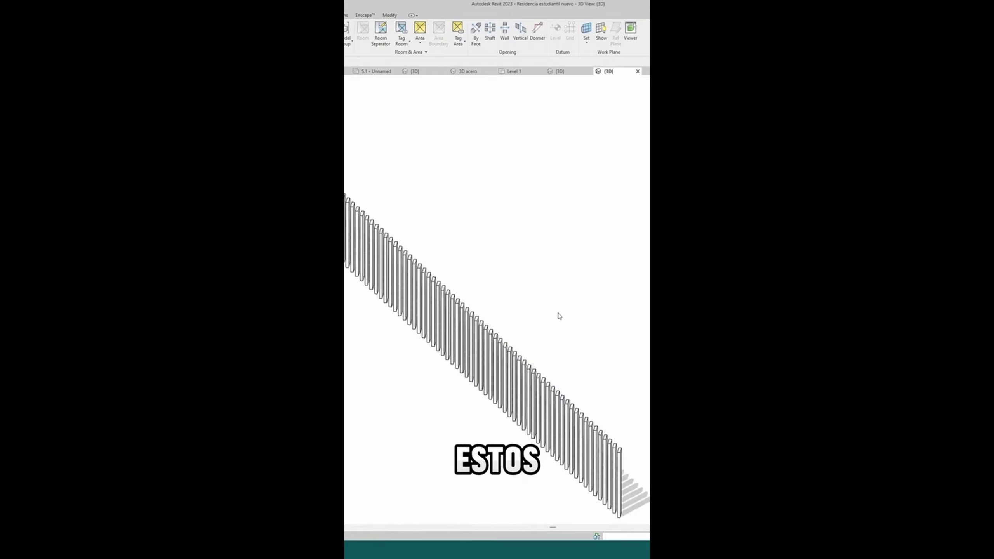
pyautogui.scroll(-2, 548, 290)
pyautogui.scroll(-2, 537, 264)
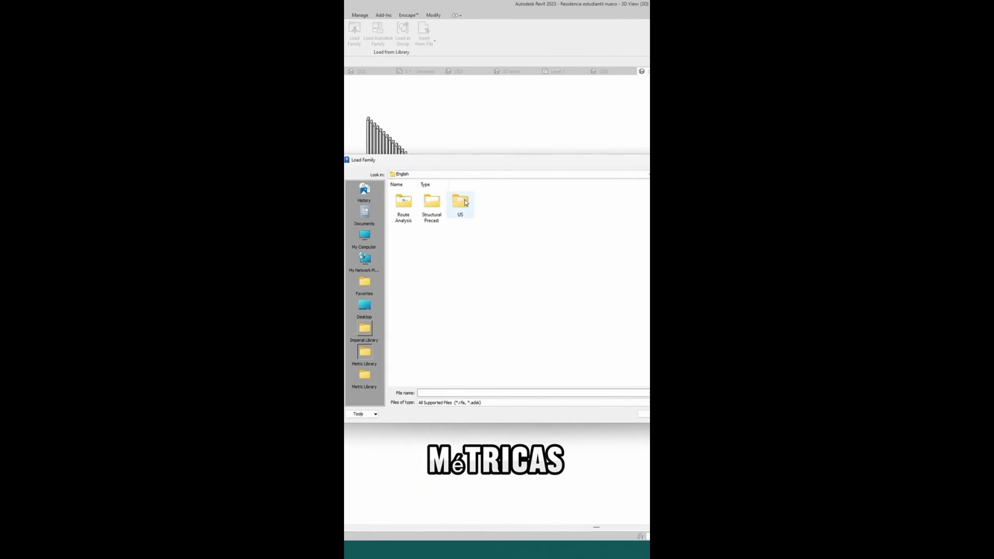
pyautogui.doubleClick(461, 201)
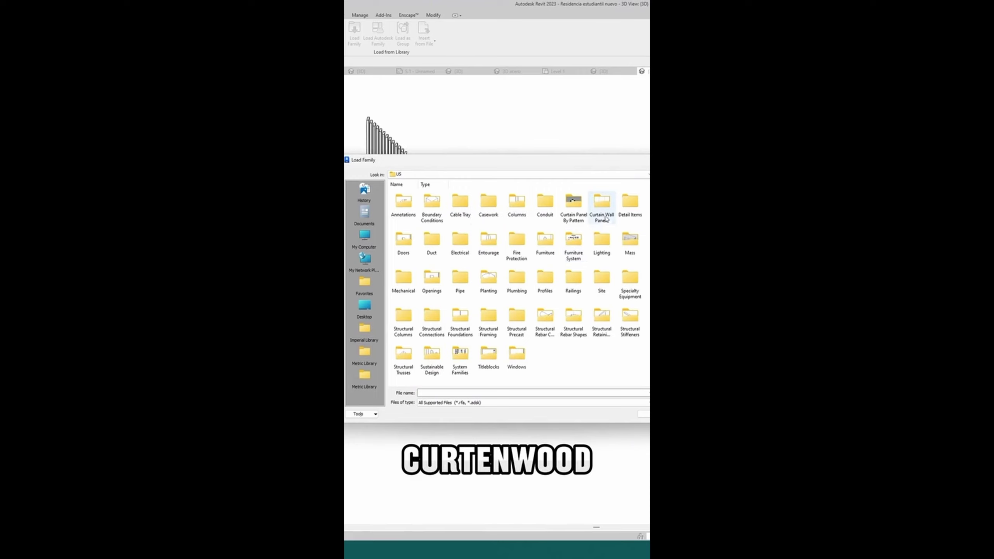
pyautogui.doubleClick(604, 208)
pyautogui.click(404, 204)
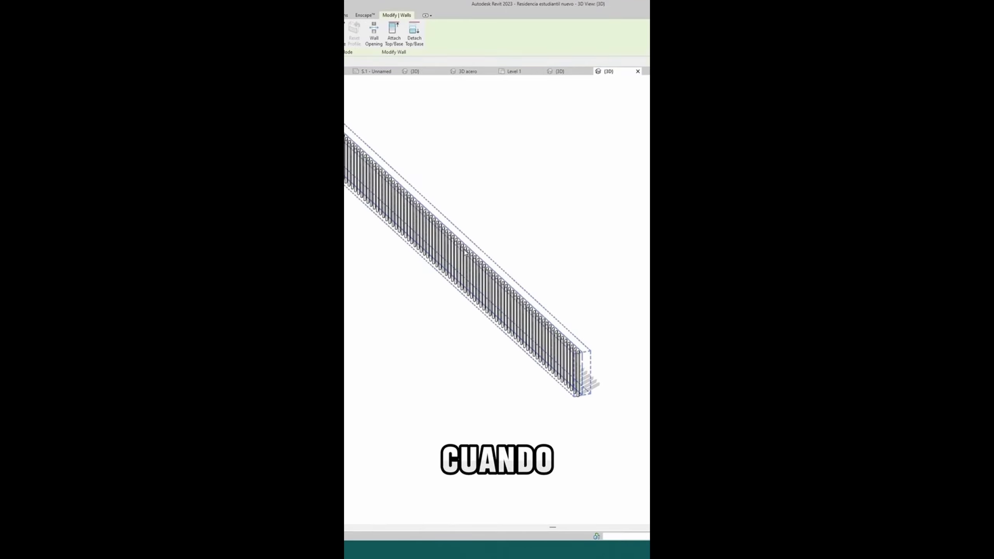
pyautogui.click(465, 254)
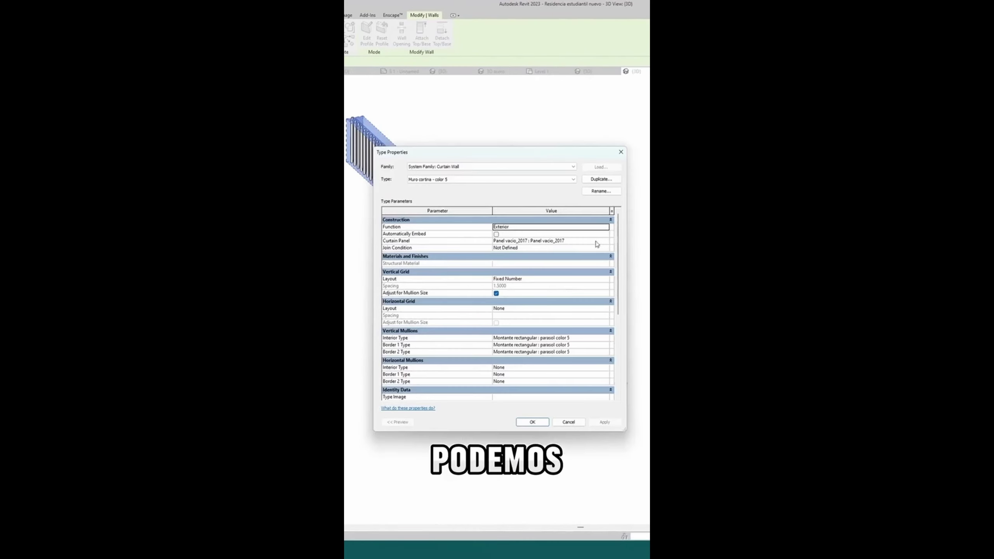
# Step: Assign an empty panel as the slat curtain wall type's Curtain Panel
pyautogui.click(606, 241)
pyautogui.scroll(1, 514, 274)
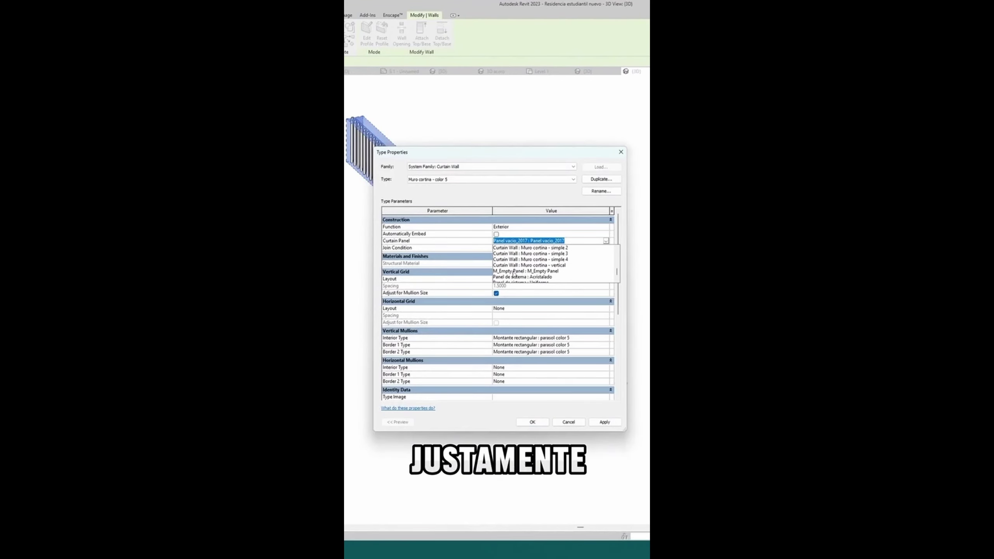
pyautogui.click(535, 273)
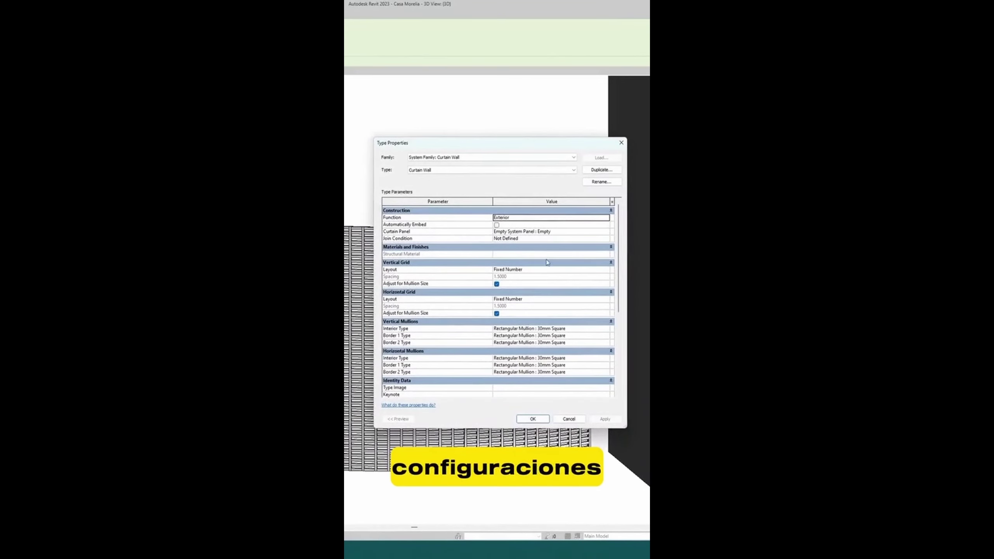
pyautogui.moveTo(619, 241); pyautogui.dragTo(623, 246)
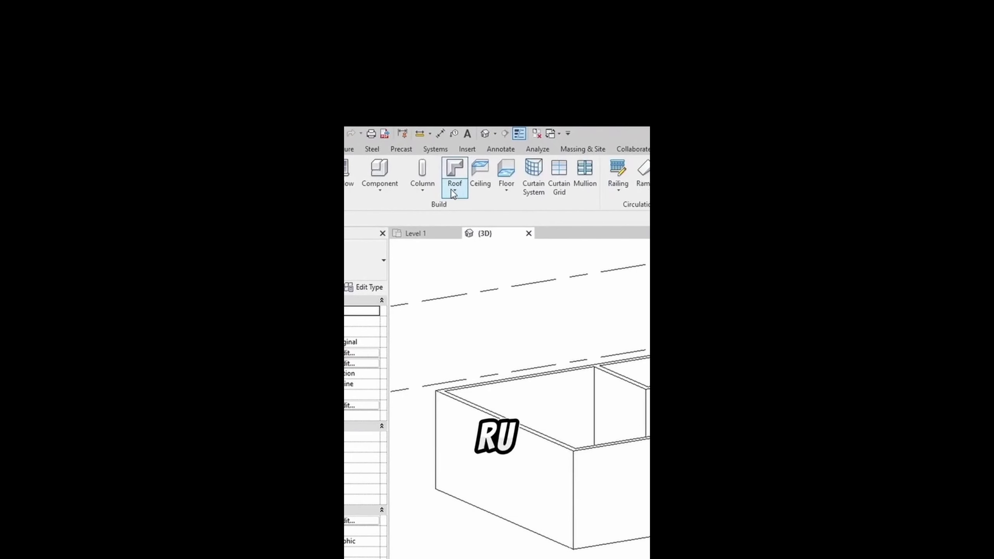
# Step: Start an extrusion roof on a picked work plane, referenced to Level 2 with 0 offset
pyautogui.click(453, 194)
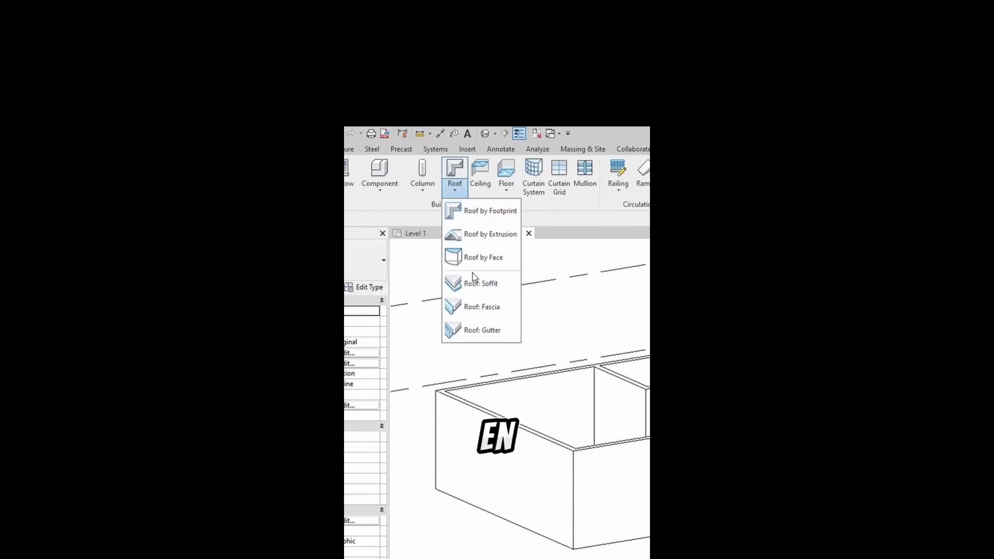
pyautogui.click(480, 238)
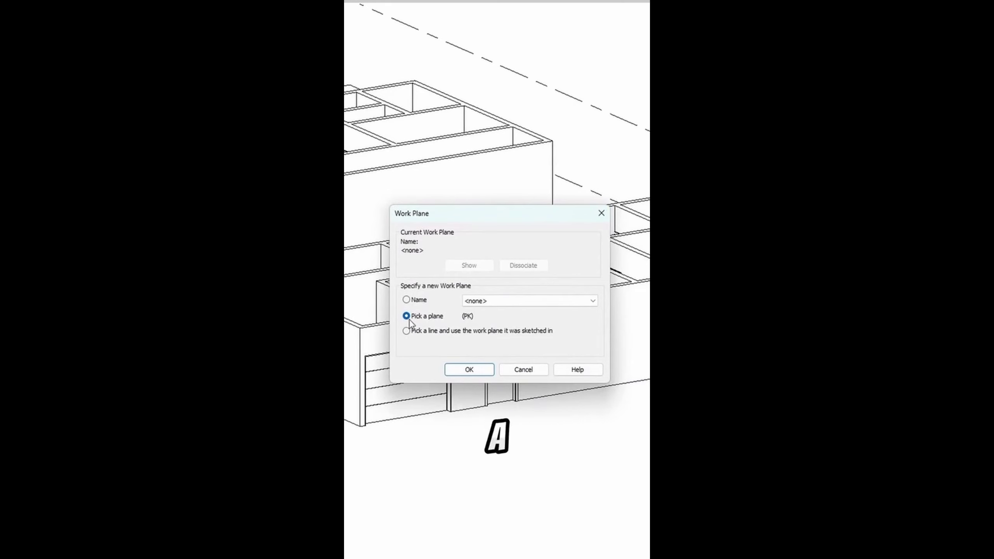
pyautogui.click(467, 368)
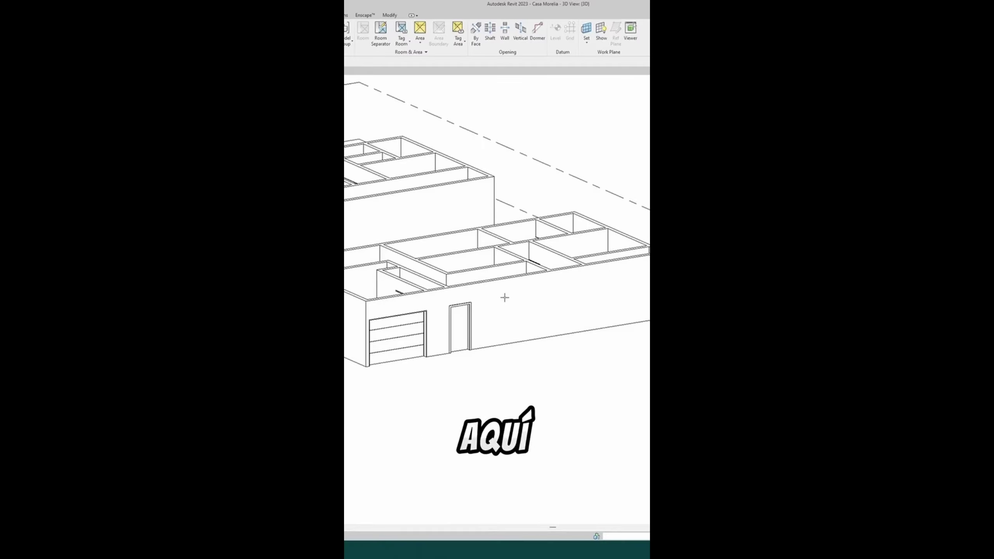
pyautogui.click(501, 296)
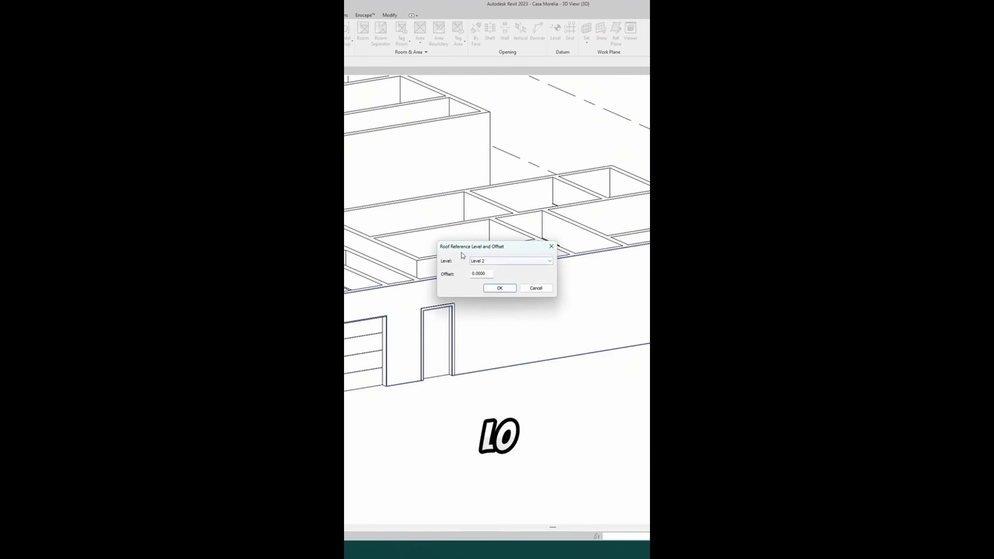
pyautogui.click(495, 261)
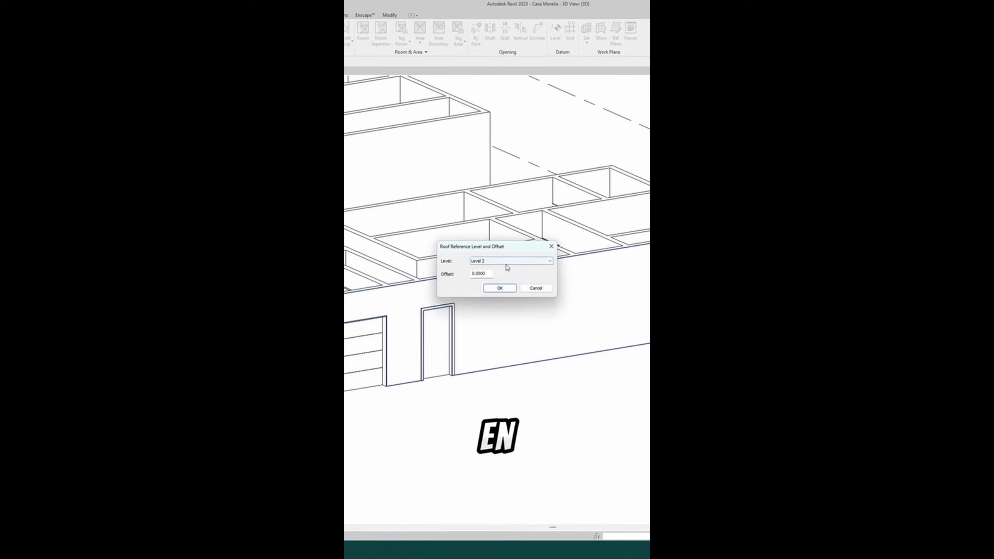
pyautogui.click(500, 288)
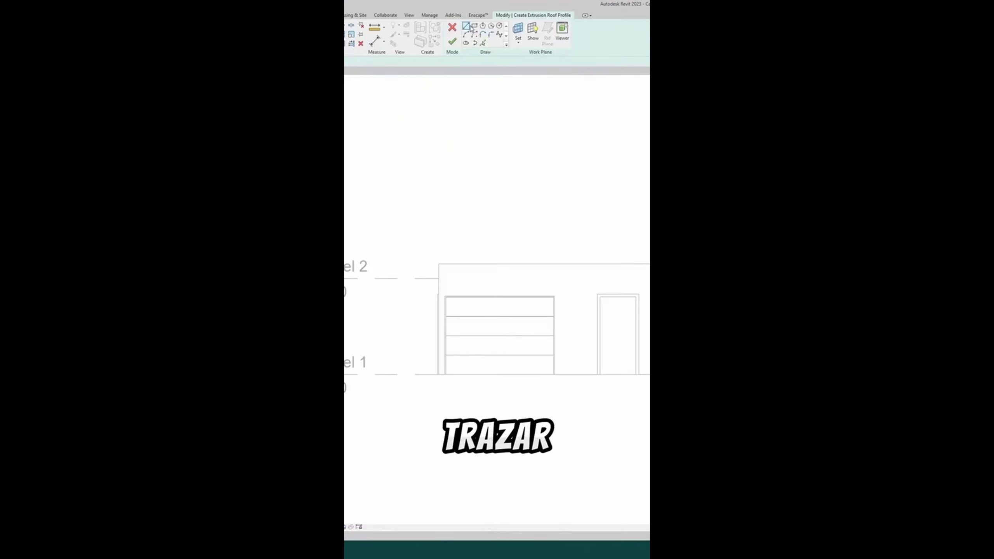
# Step: Sketch an arc roof profile from the line's end, then orbit to inspect the curved roof
pyautogui.click(465, 35)
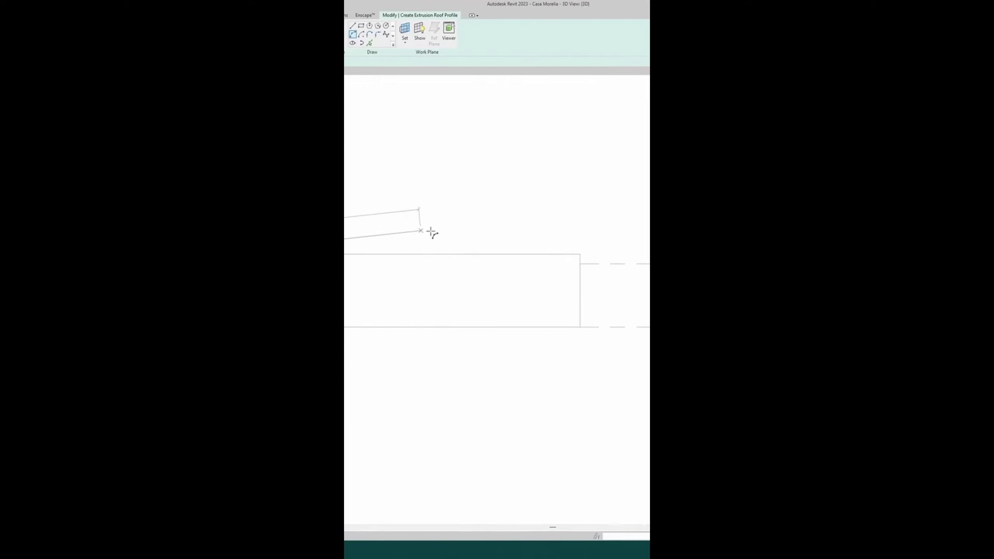
pyautogui.click(579, 254)
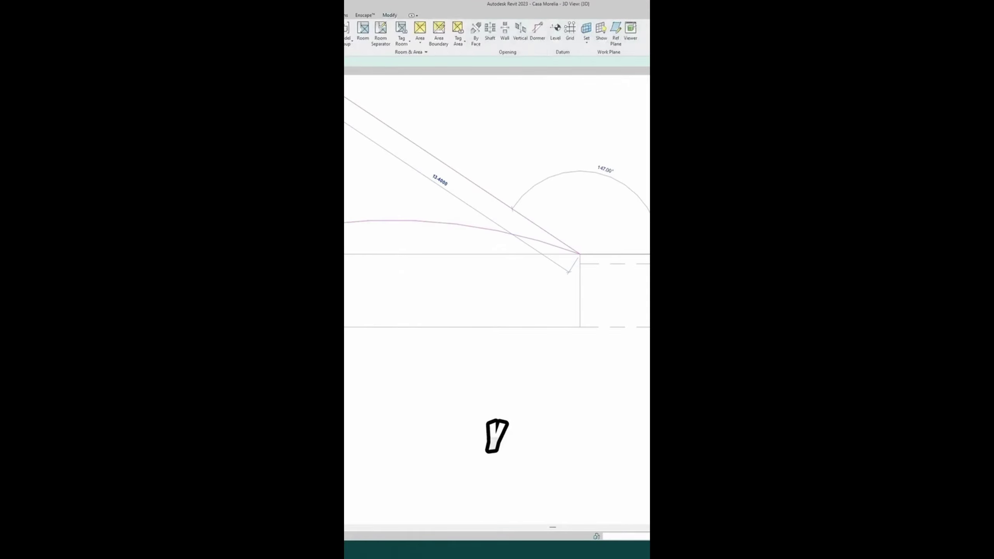
pyautogui.moveTo(396, 193)
pyautogui.keyDown('shift'); pyautogui.mouseDown(button='middle')
pyautogui.moveTo(619, 255)
pyautogui.moveTo(637, 220)
pyautogui.mouseUp(button='middle'); pyautogui.keyUp('shift')
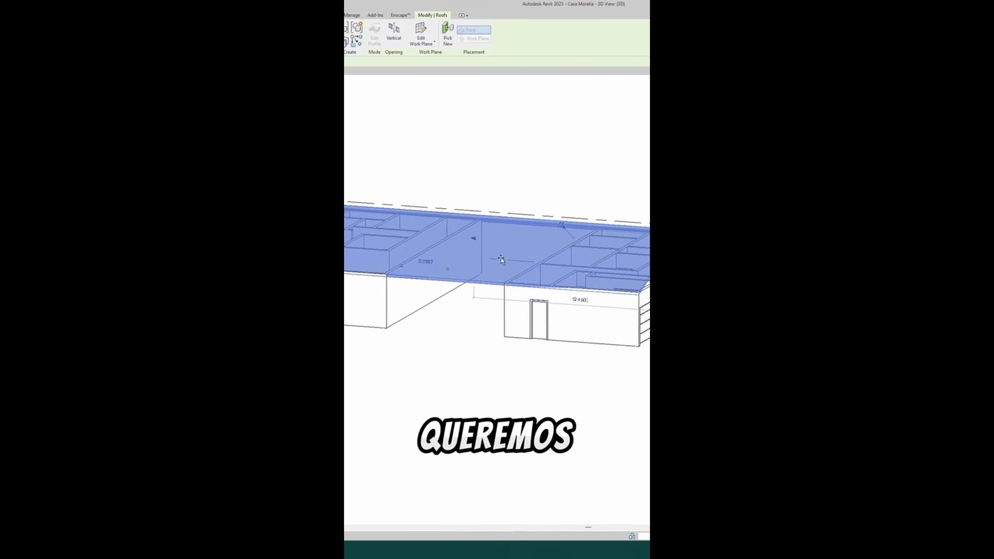
pyautogui.moveTo(495, 264)
pyautogui.keyDown('shift'); pyautogui.mouseDown(button='middle')
pyautogui.moveTo(584, 178)
pyautogui.moveTo(404, 216)
pyautogui.moveTo(455, 367)
pyautogui.moveTo(488, 333)
pyautogui.moveTo(489, 352)
pyautogui.moveTo(481, 344)
pyautogui.mouseUp(button='middle'); pyautogui.keyUp('shift')
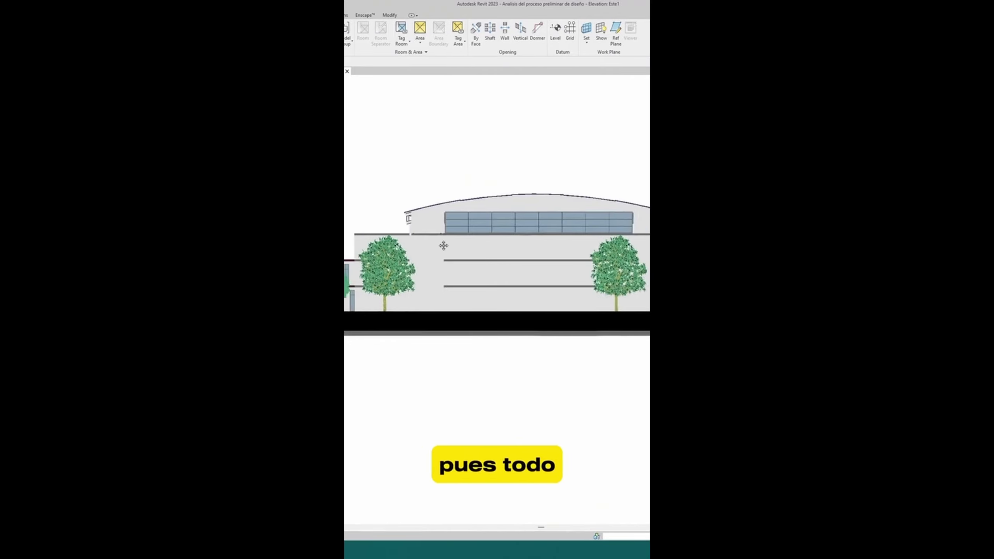
# Step: Turn on Show Depth for the Este1 elevation's depth cueing, with Far fade set to 12
pyautogui.moveTo(413, 246); pyautogui.dragTo(550, 246, button='middle')
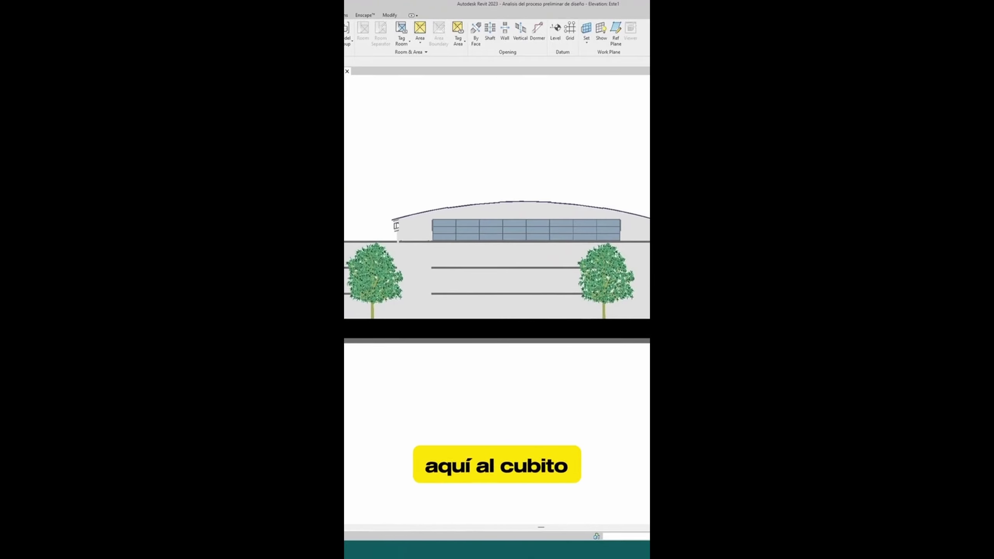
pyautogui.click(465, 378)
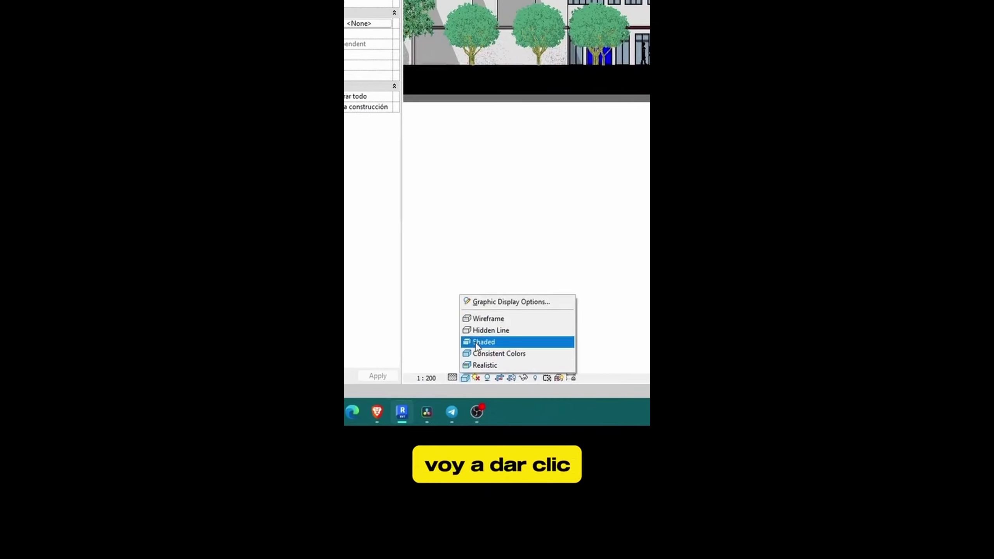
pyautogui.click(507, 303)
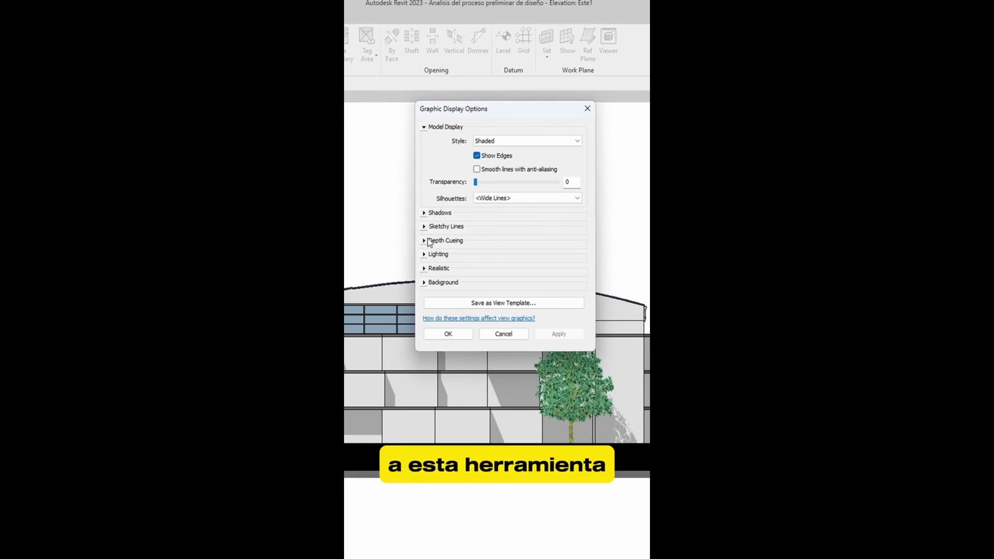
pyautogui.click(424, 241)
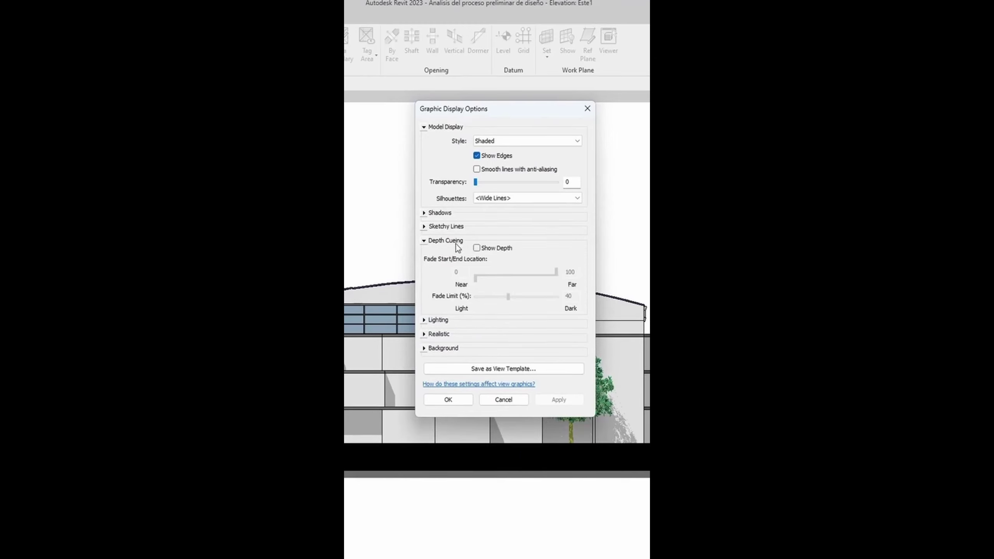
pyautogui.click(477, 248)
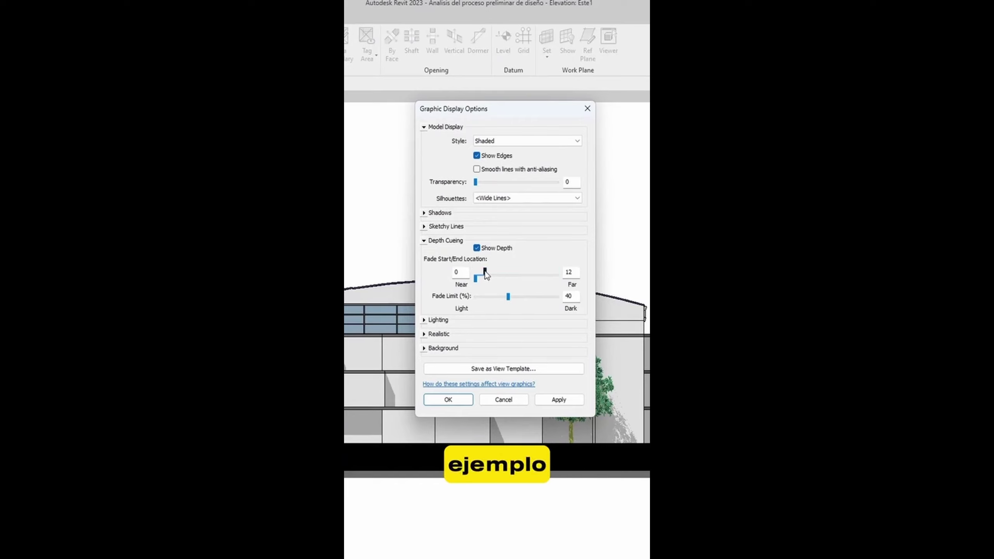
pyautogui.click(449, 399)
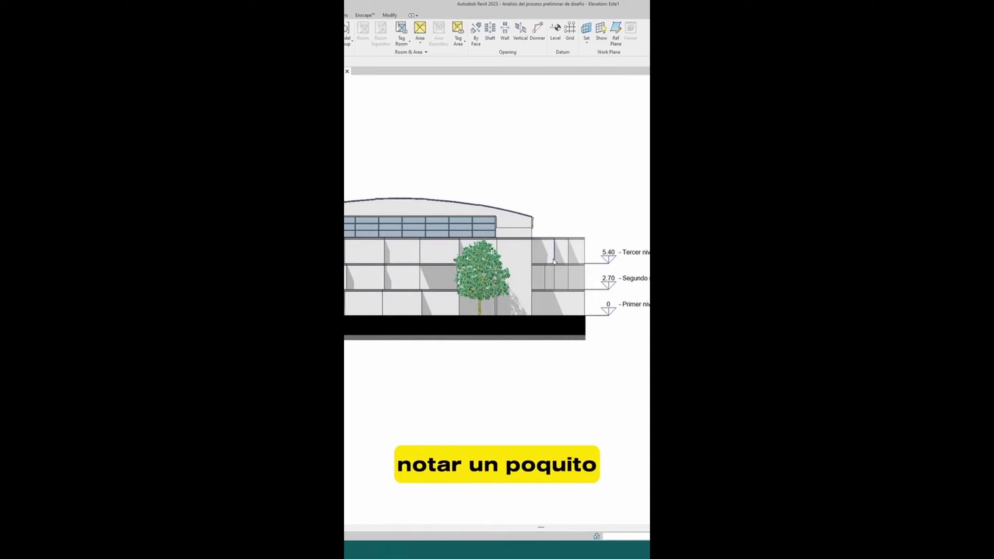
# Step: Push the Este1 elevation's depth-cueing Far distance out to 20 in Graphic Display Options
pyautogui.moveTo(382, 266); pyautogui.dragTo(538, 246, button='middle')
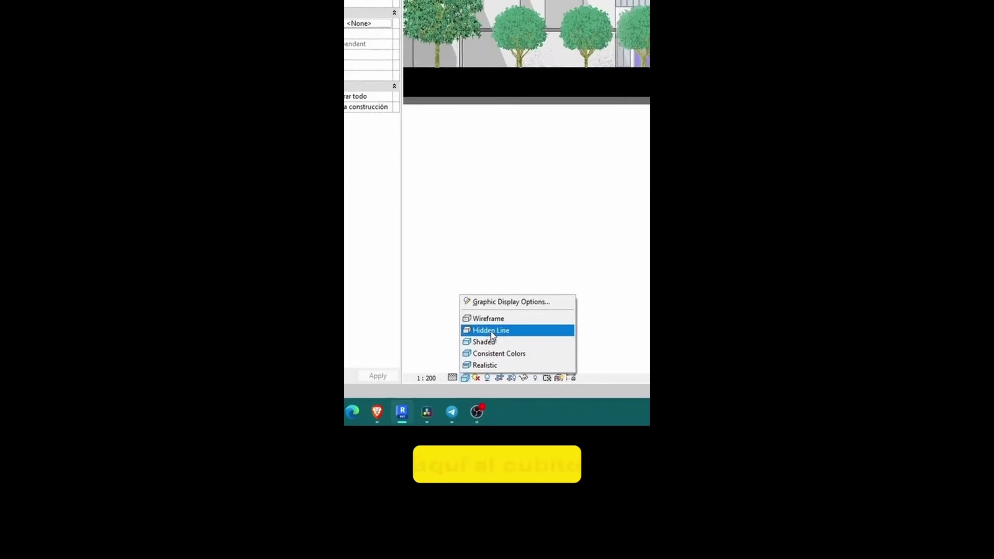
pyautogui.click(510, 301)
pyautogui.click(438, 241)
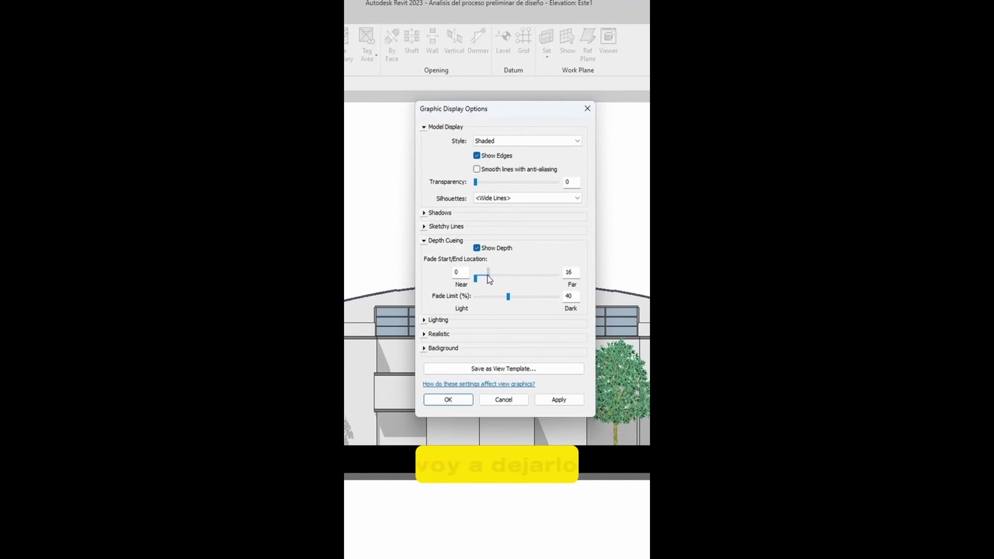
pyautogui.moveTo(487, 275); pyautogui.dragTo(491, 274)
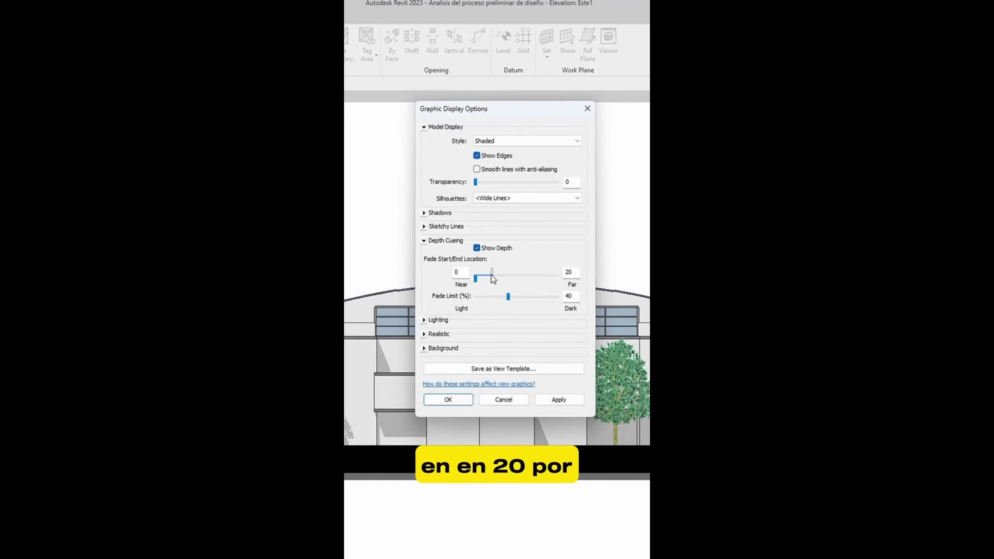
pyautogui.click(460, 401)
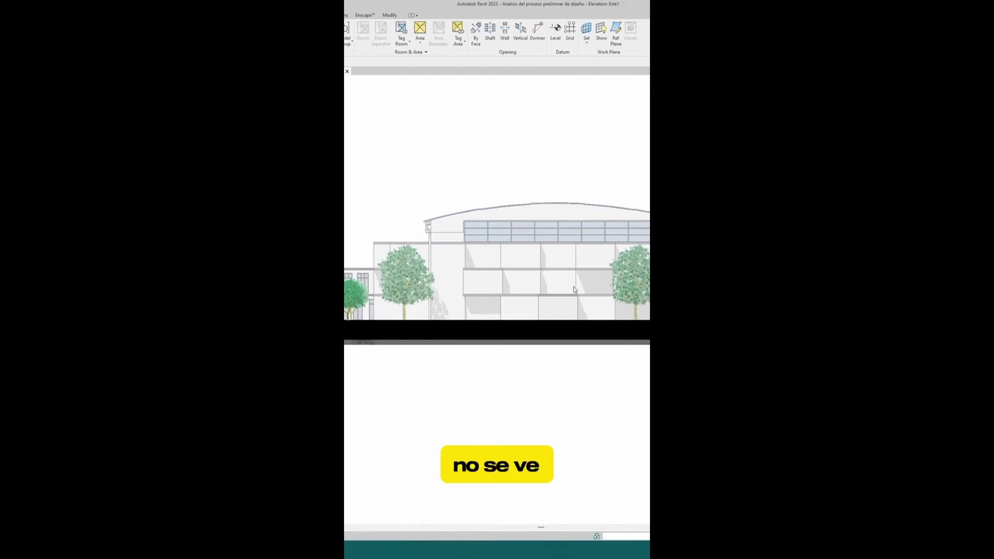
pyautogui.moveTo(486, 263); pyautogui.dragTo(439, 255, button='middle')
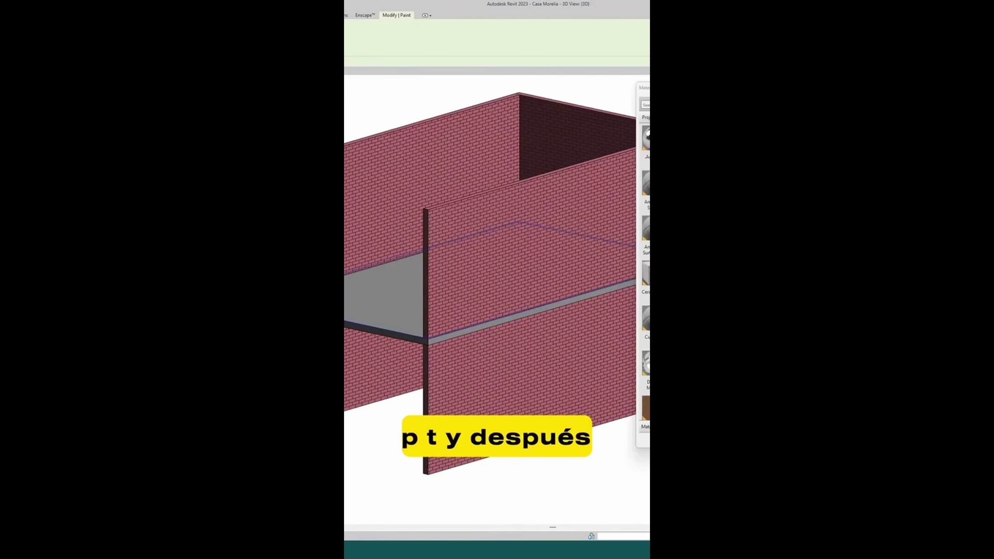
# Step: Paint the slab's exposed edge face with the Brick, Common material using PT
pyautogui.press('p')
pyautogui.press('t')
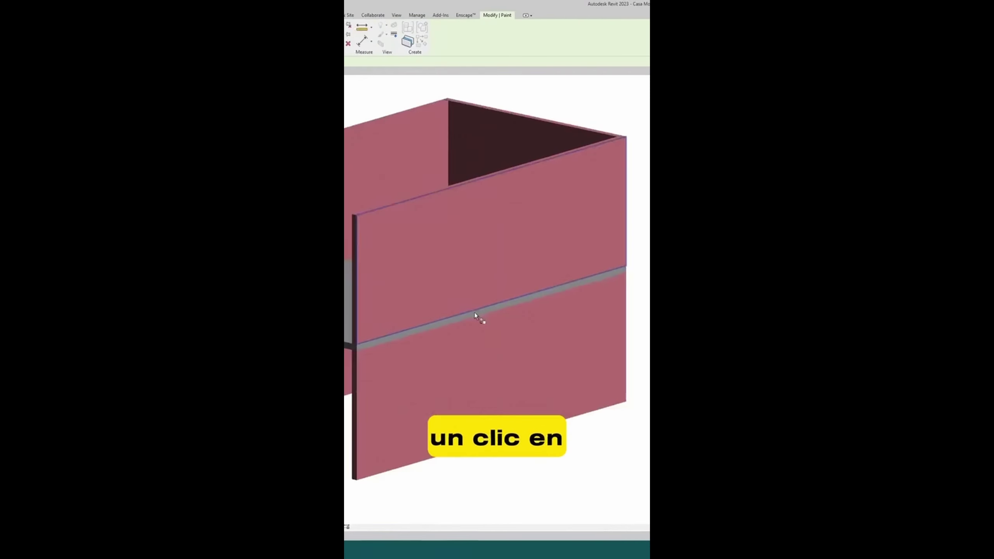
pyautogui.click(475, 316)
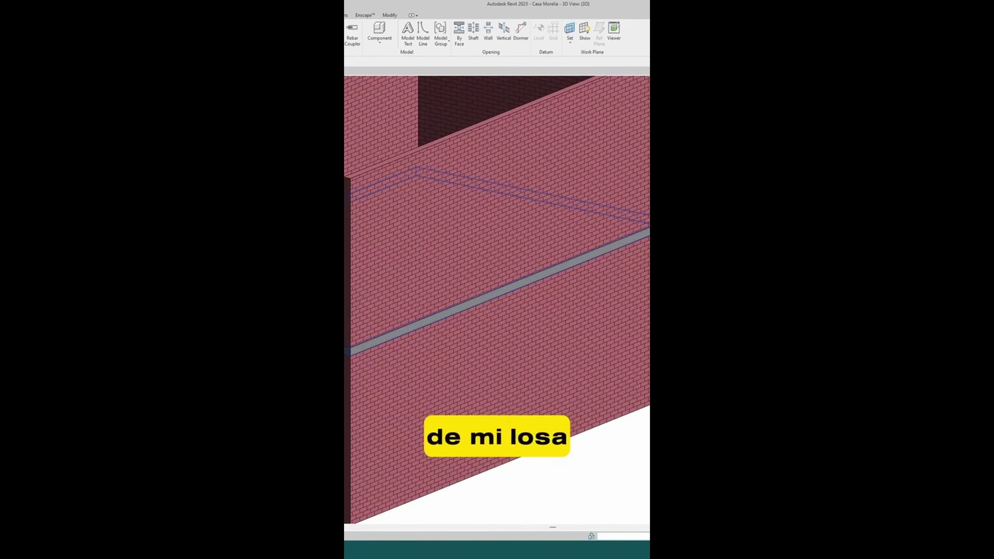
# Step: Align the floor slab's boundary line to the wall face and finish the sketch
pyautogui.doubleClick(497, 290)
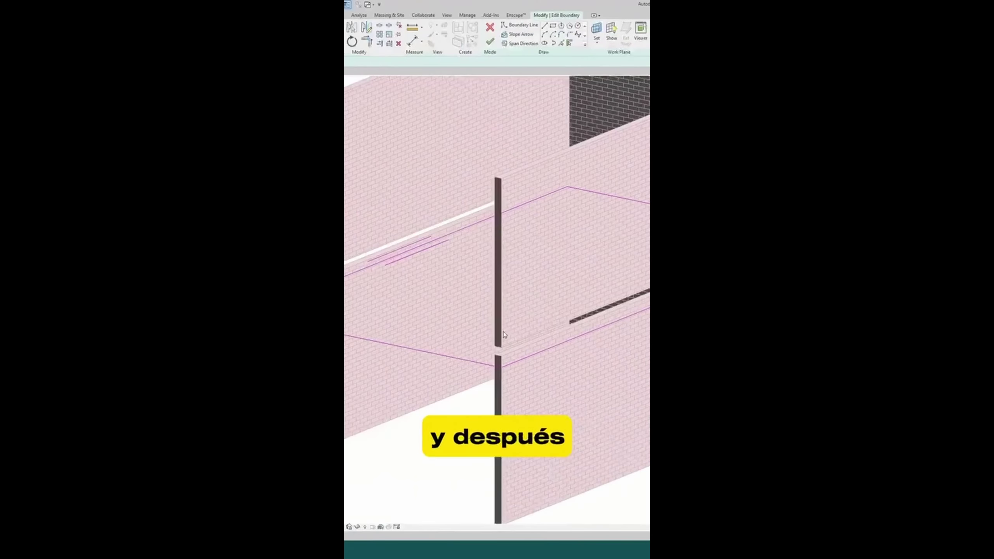
pyautogui.press('a')
pyautogui.press('l')
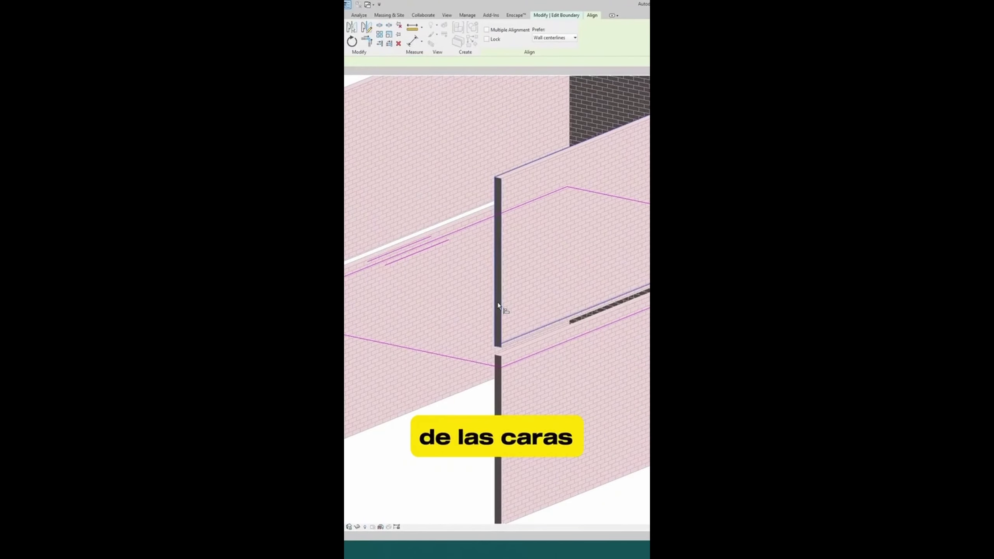
pyautogui.click(498, 306)
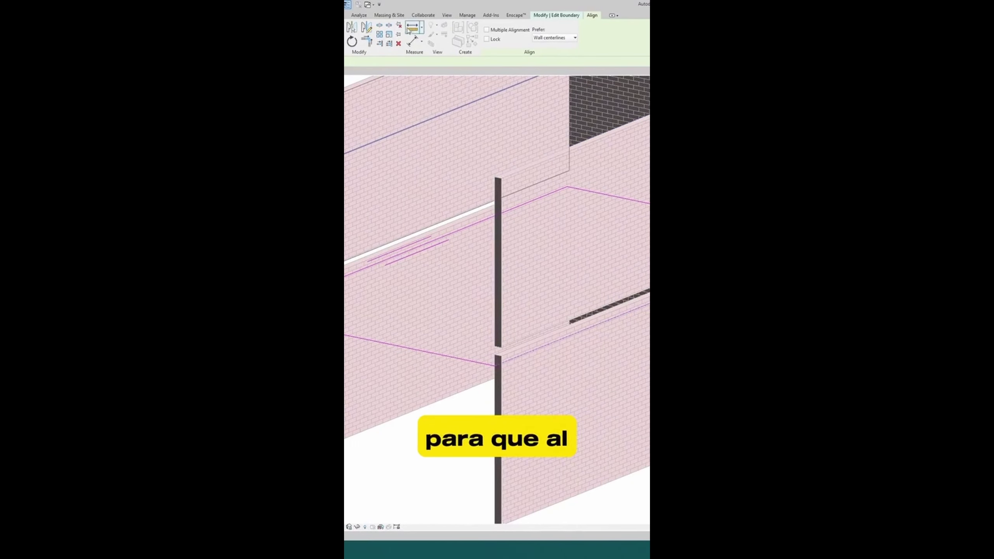
pyautogui.click(558, 12)
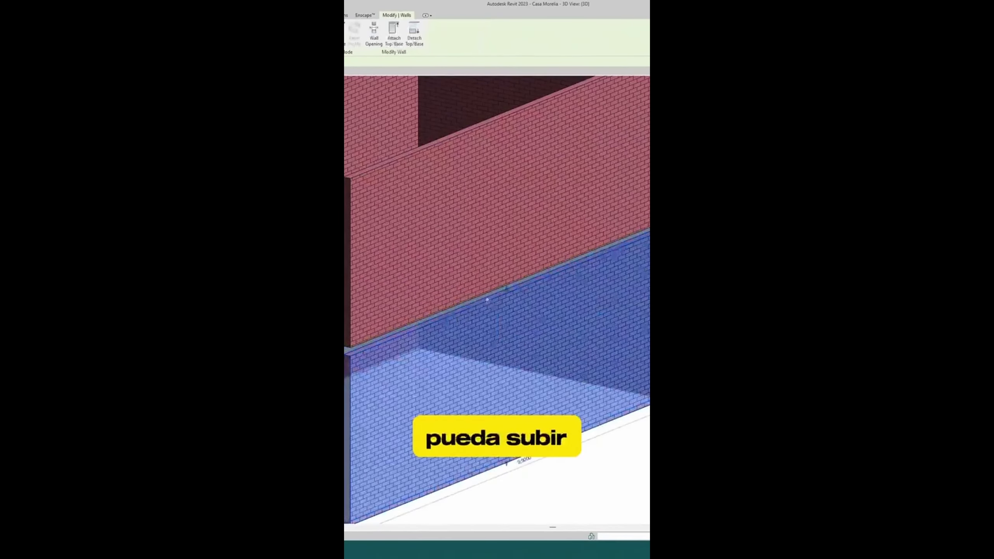
pyautogui.click(506, 287)
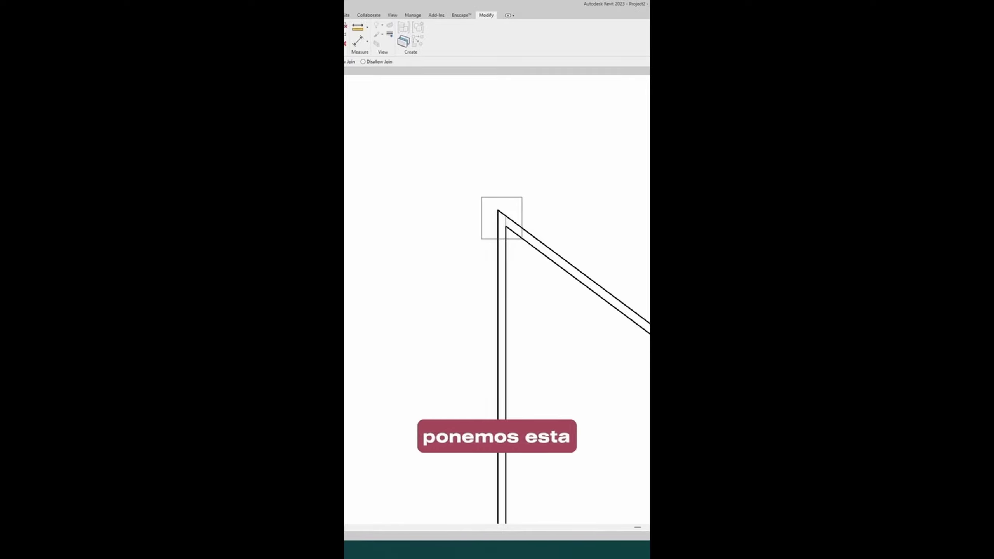
# Step: Cycle the angled corner's wall join configurations and set it to Square off
pyautogui.click(404, 155)
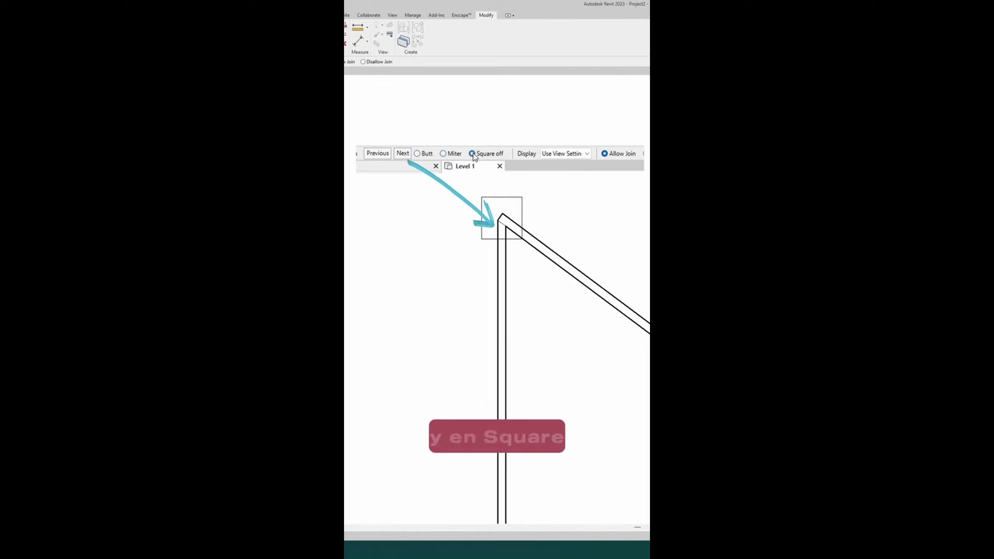
pyautogui.click(403, 154)
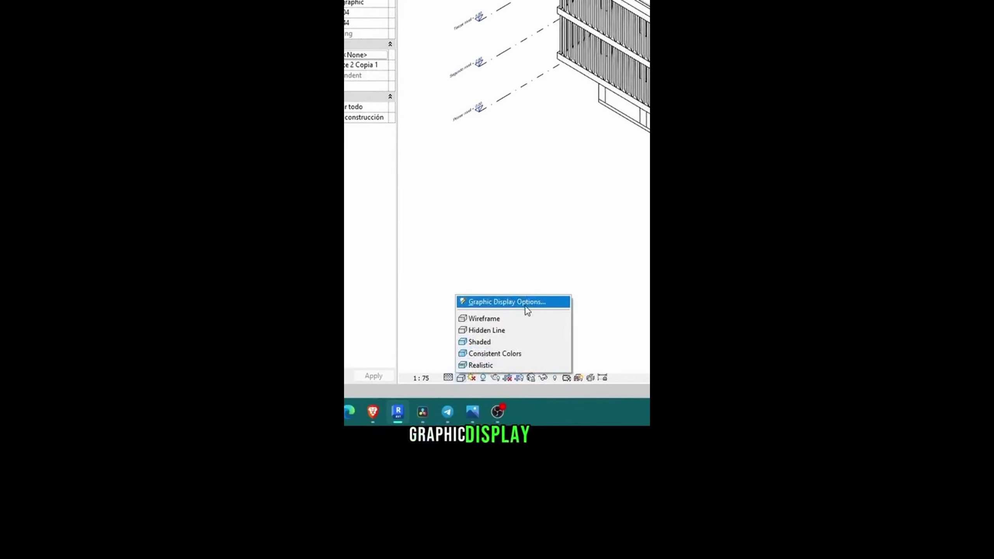
# Step: Enable Sketchy Lines in Graphic Display Options with Jitter 10 and Extension 10
pyautogui.click(525, 307)
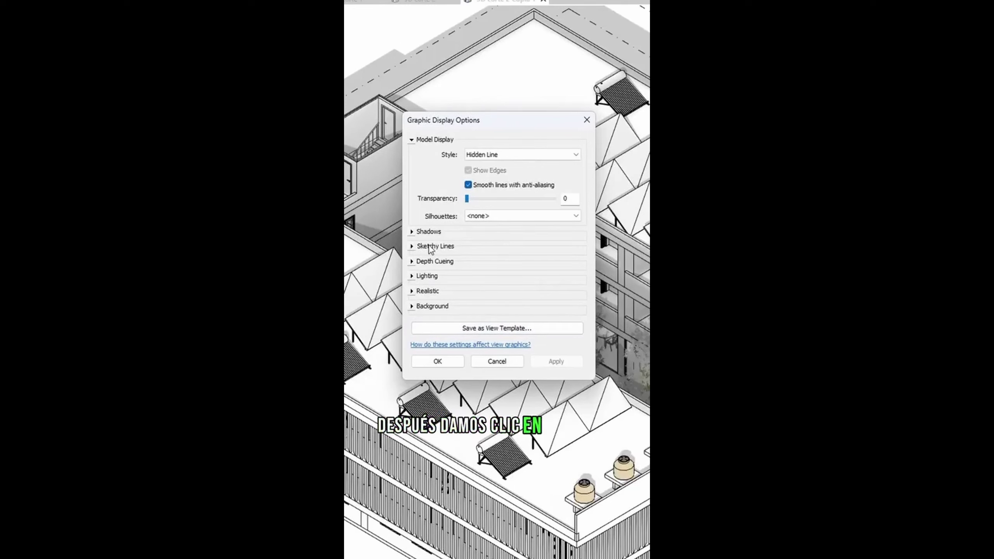
pyautogui.click(415, 246)
pyautogui.click(468, 260)
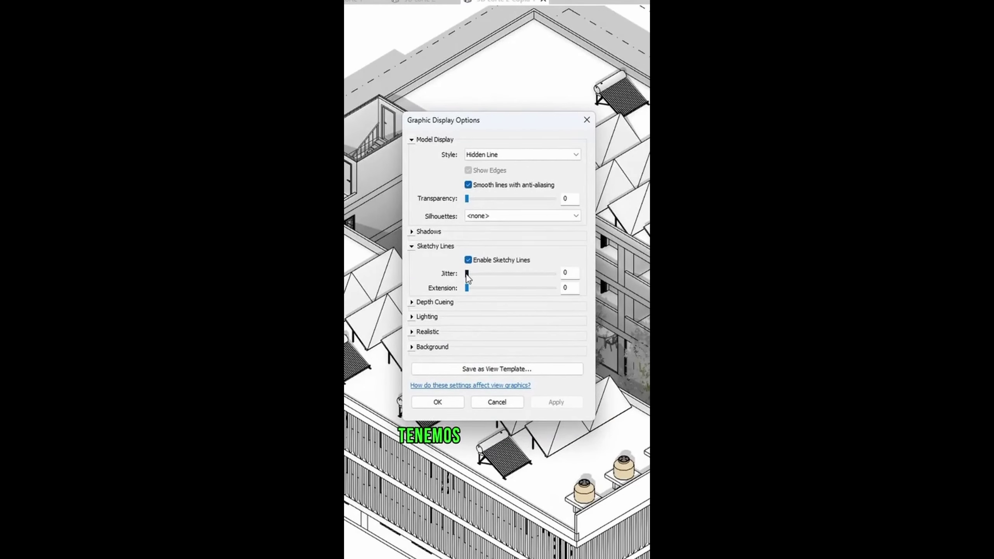
pyautogui.moveTo(466, 274); pyautogui.dragTo(472, 275)
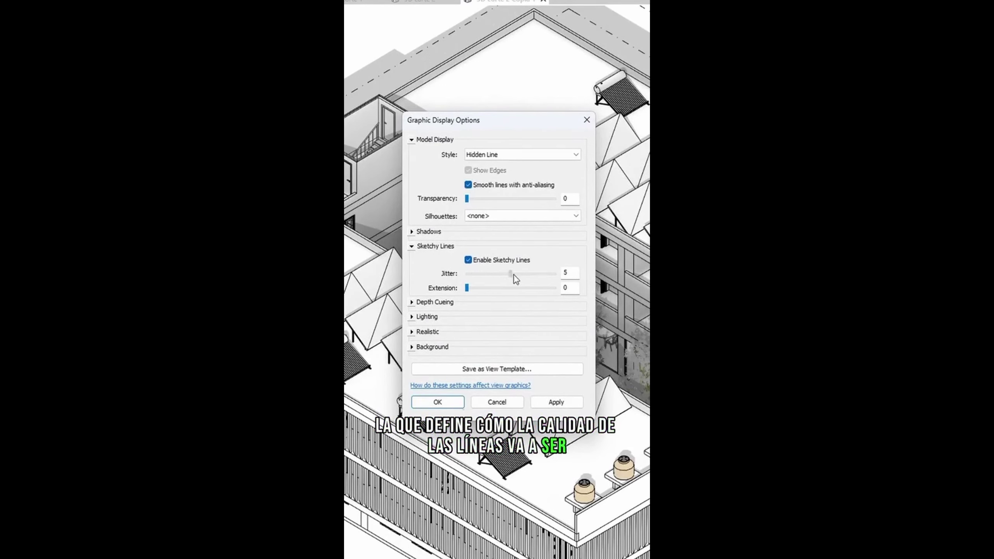
pyautogui.moveTo(537, 273); pyautogui.dragTo(556, 275)
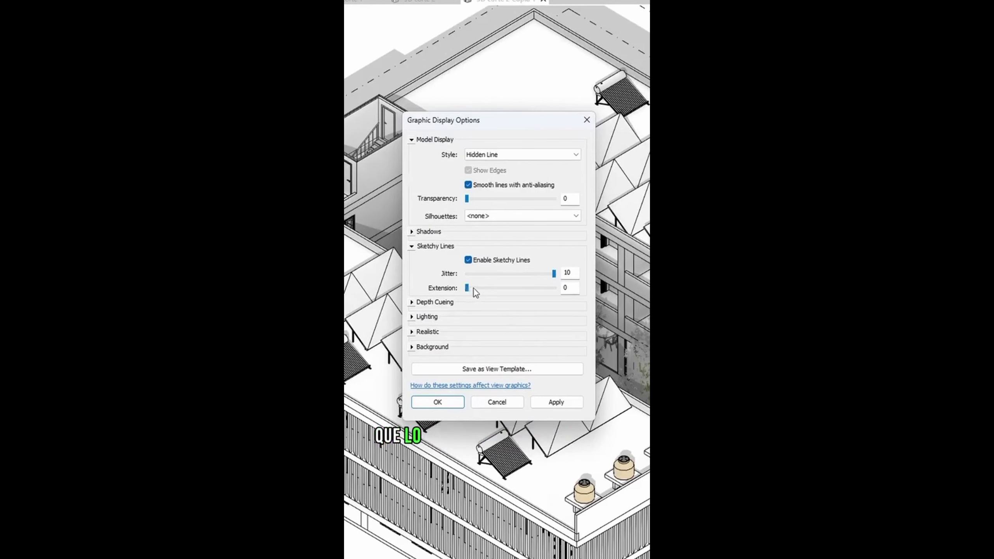
pyautogui.moveTo(492, 290); pyautogui.dragTo(529, 289)
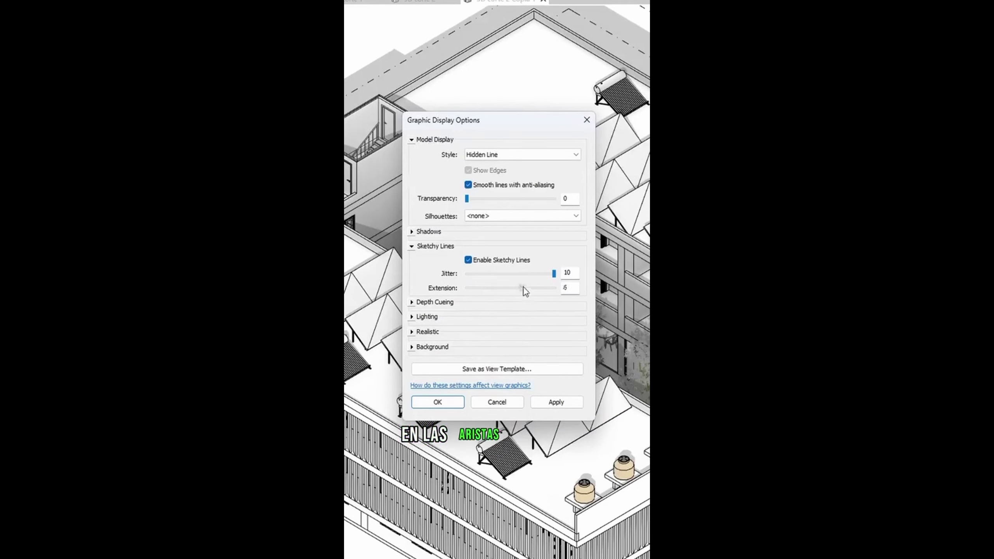
pyautogui.moveTo(545, 288); pyautogui.dragTo(554, 288)
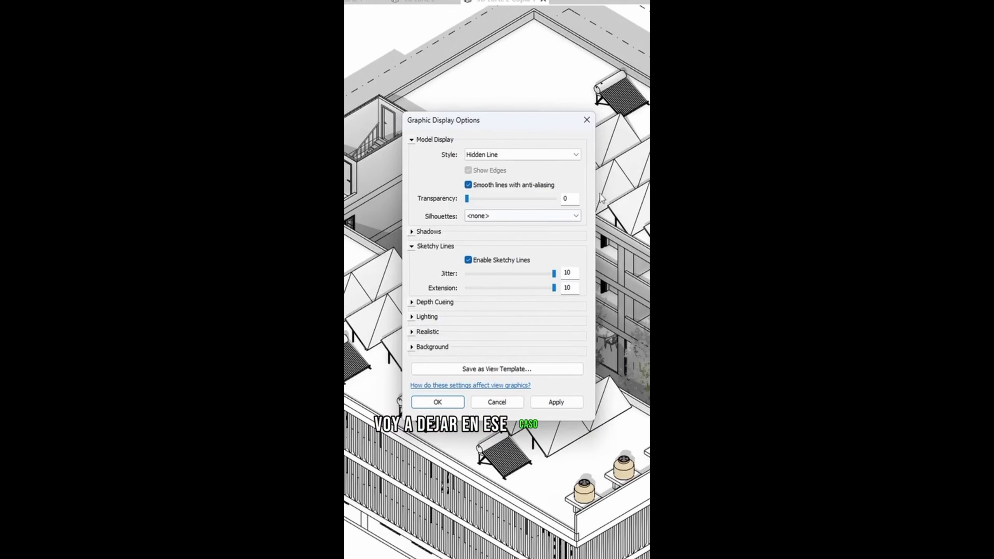
# Step: Apply the sketchy-line settings so the residence 3D view shows hand-drawn edges
pyautogui.click(438, 402)
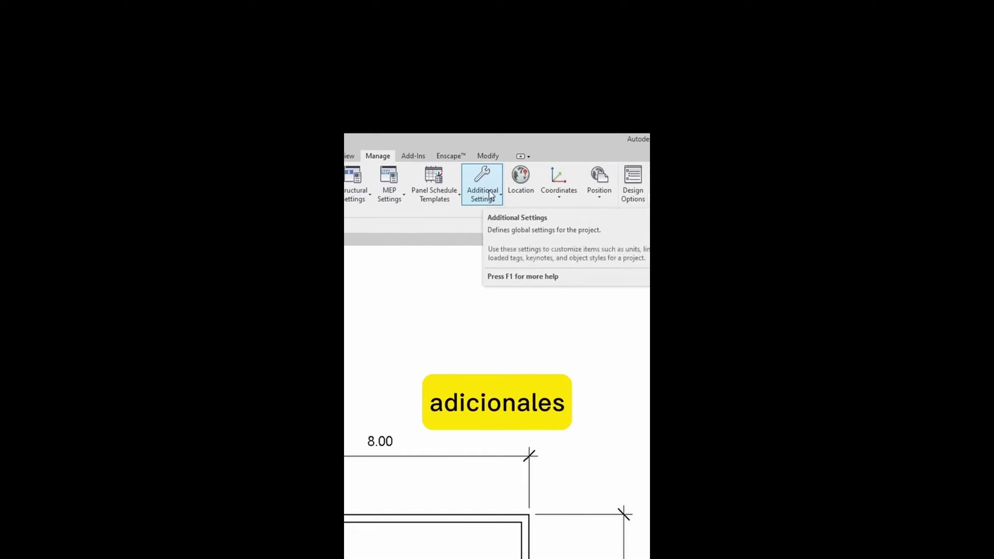
# Step: Create a new line style named 'nueva linea' in the Line Styles settings
pyautogui.click(496, 198)
pyautogui.click(511, 217)
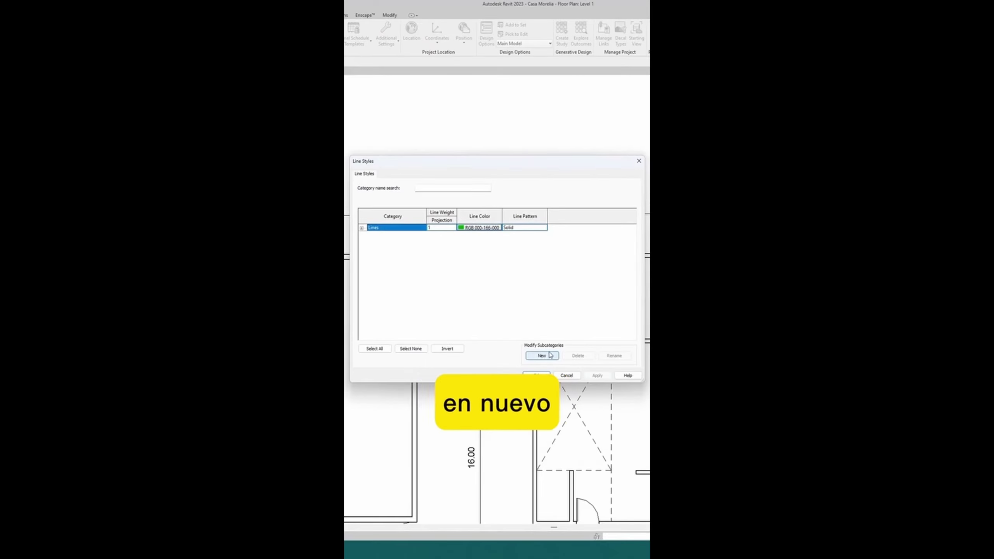
pyautogui.click(542, 355)
pyautogui.write('nueva linea')
pyautogui.press('Return')
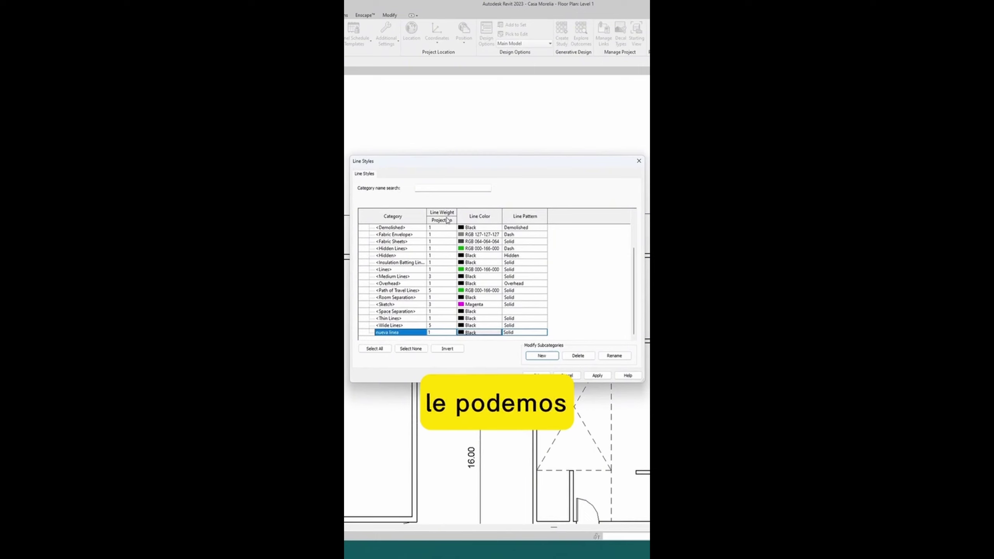
# Step: Give 'nueva linea' line weight 4, orange colour and the Dot 2mm pattern
pyautogui.click(453, 332)
pyautogui.click(440, 361)
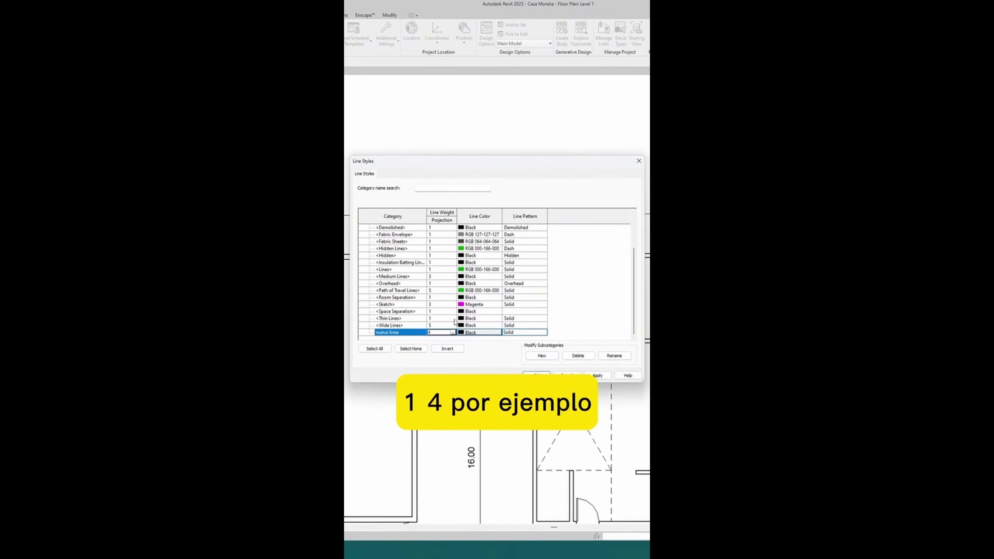
pyautogui.click(483, 333)
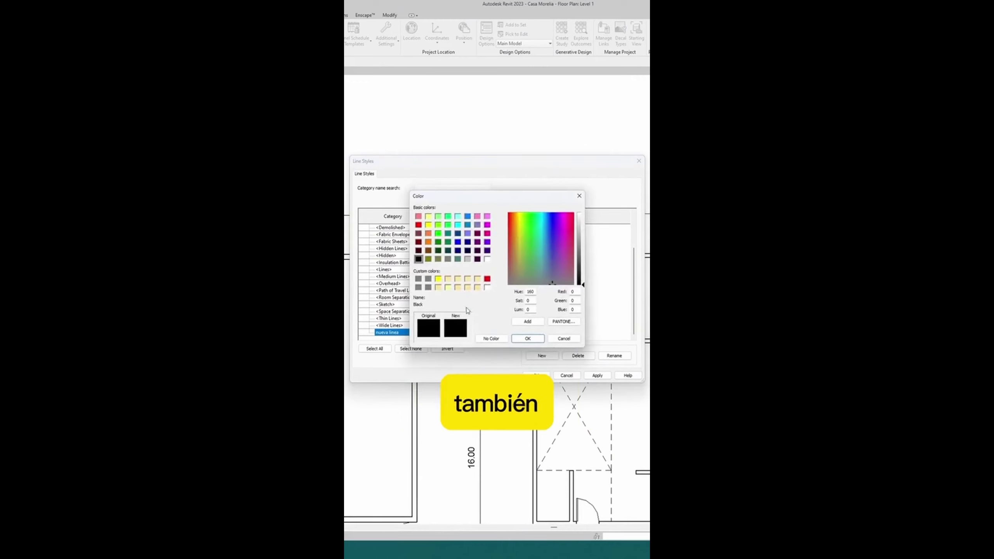
pyautogui.click(449, 263)
pyautogui.click(532, 334)
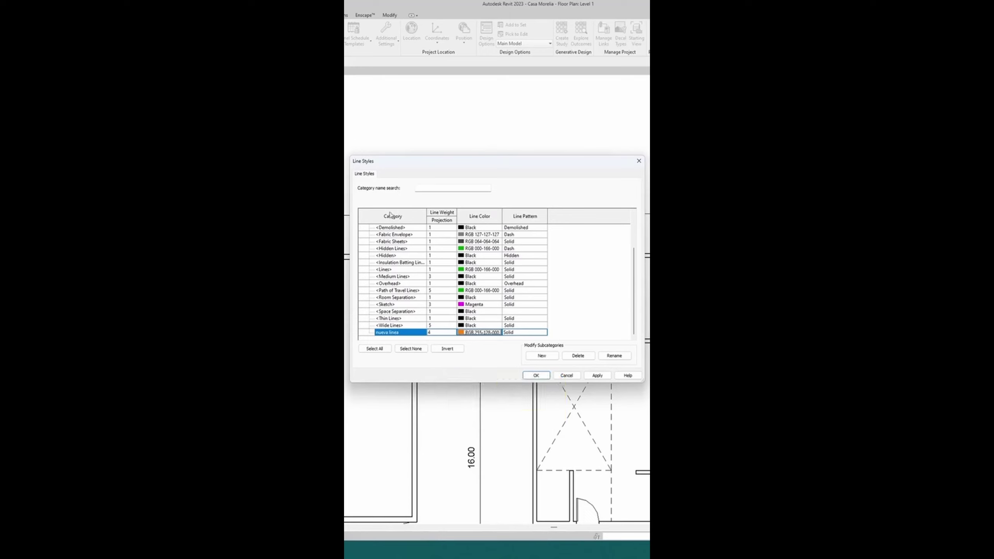
pyautogui.click(544, 333)
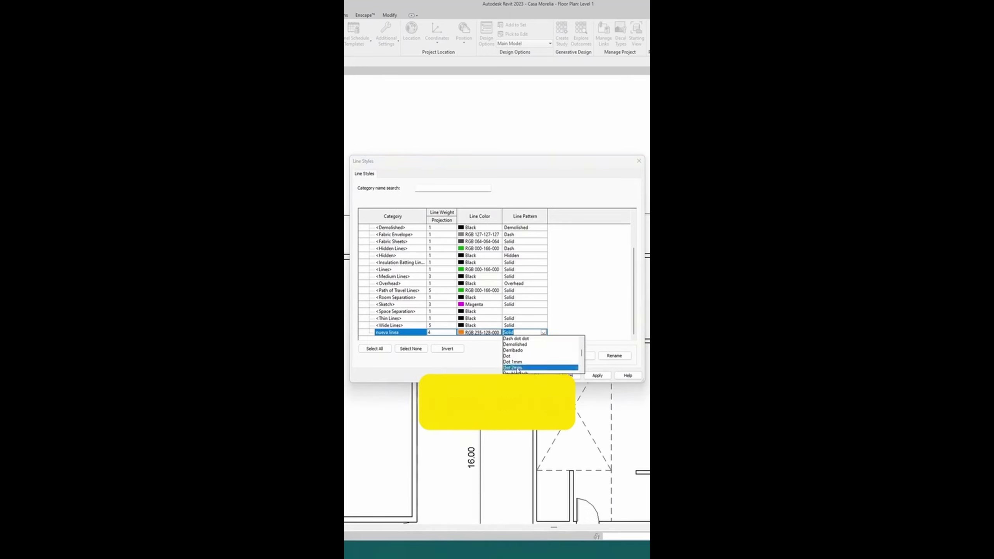
pyautogui.click(517, 368)
pyautogui.click(538, 375)
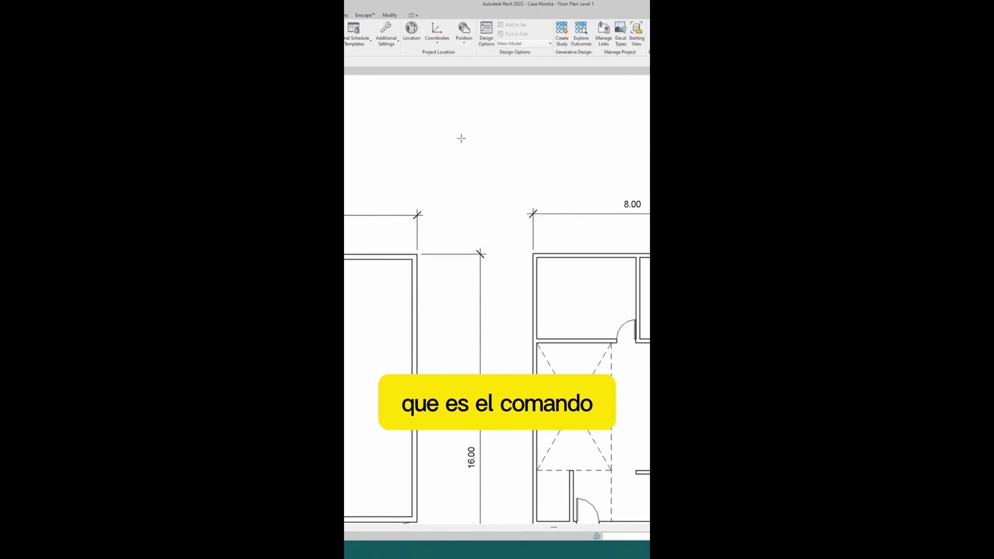
# Step: Draw an orange dotted detail line across the floor plan in the 'nueva linea' style
pyautogui.press('d')
pyautogui.press('l')
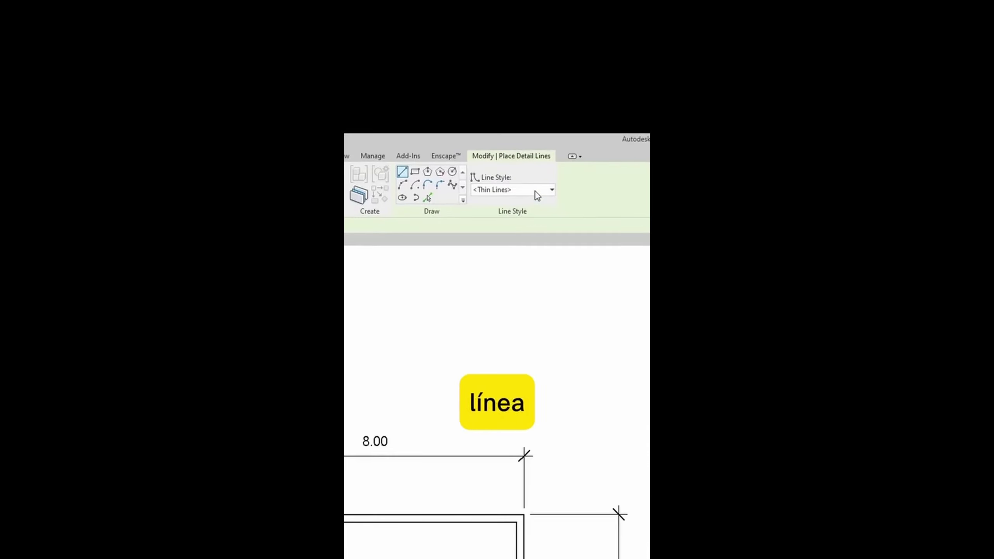
pyautogui.click(535, 191)
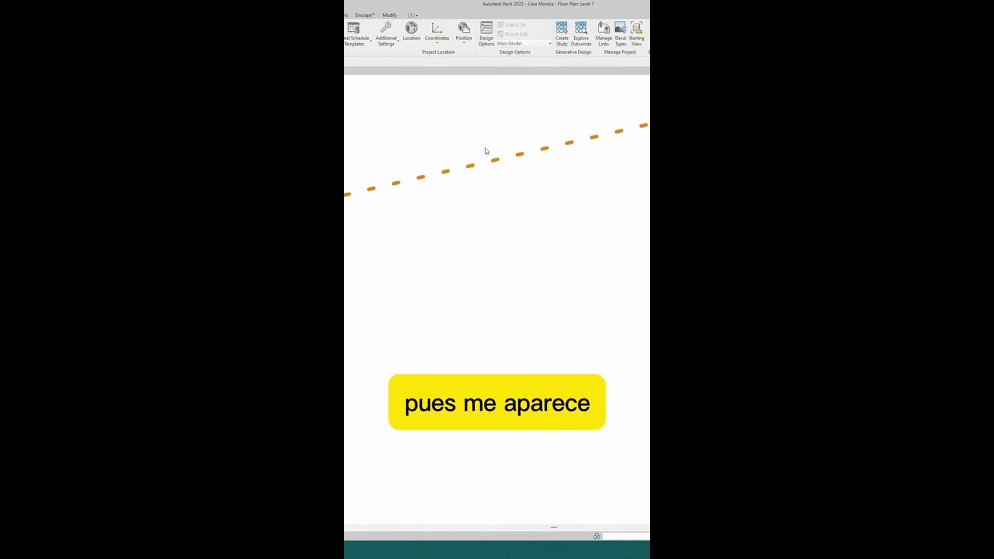
pyautogui.moveTo(487, 150); pyautogui.dragTo(491, 212, button='middle')
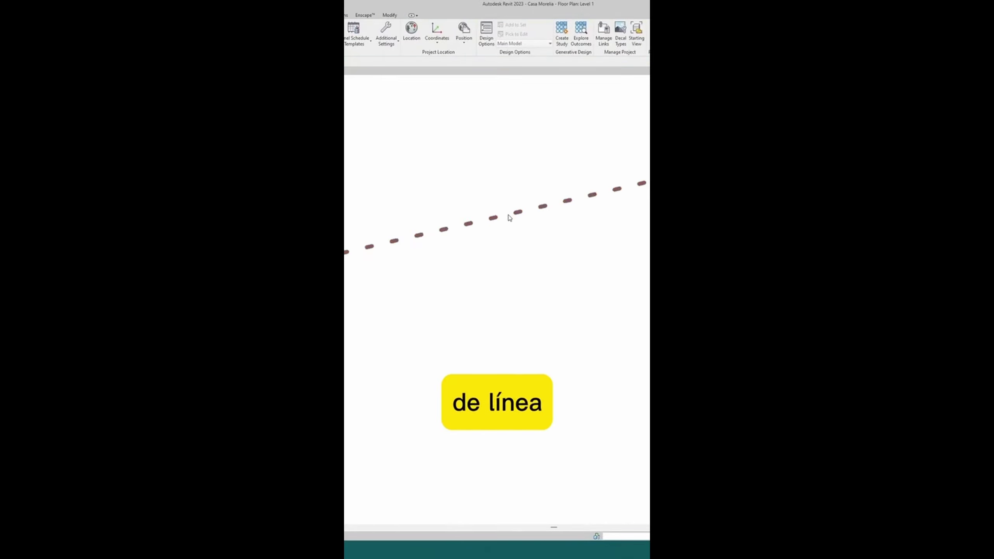
pyautogui.scroll(-2, 489, 182)
pyautogui.moveTo(492, 179); pyautogui.dragTo(495, 207, button='middle')
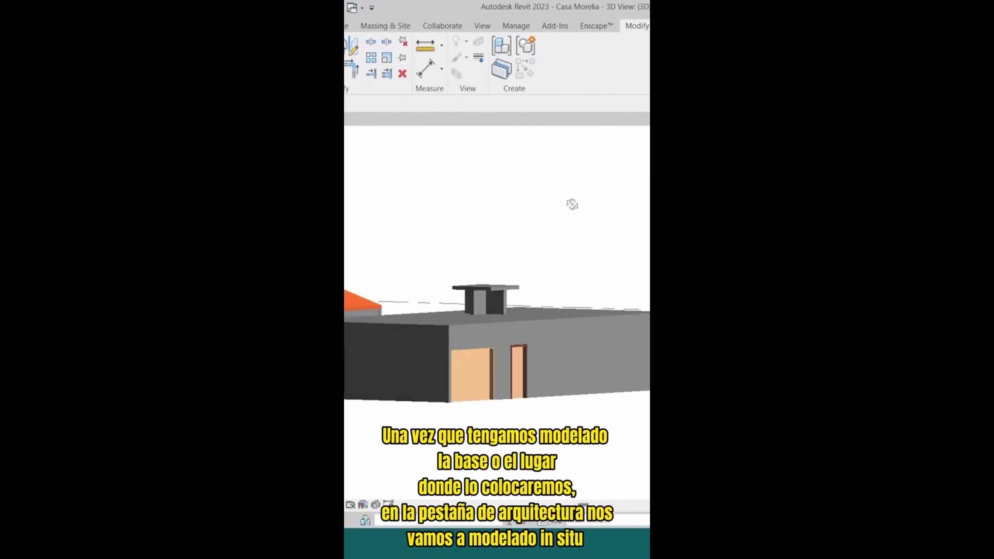
# Step: Start a new in-place model from Architecture > Component > Model In-Place
pyautogui.scroll(3, 555, 262)
pyautogui.scroll(3, 521, 300)
pyautogui.scroll(2, 561, 290)
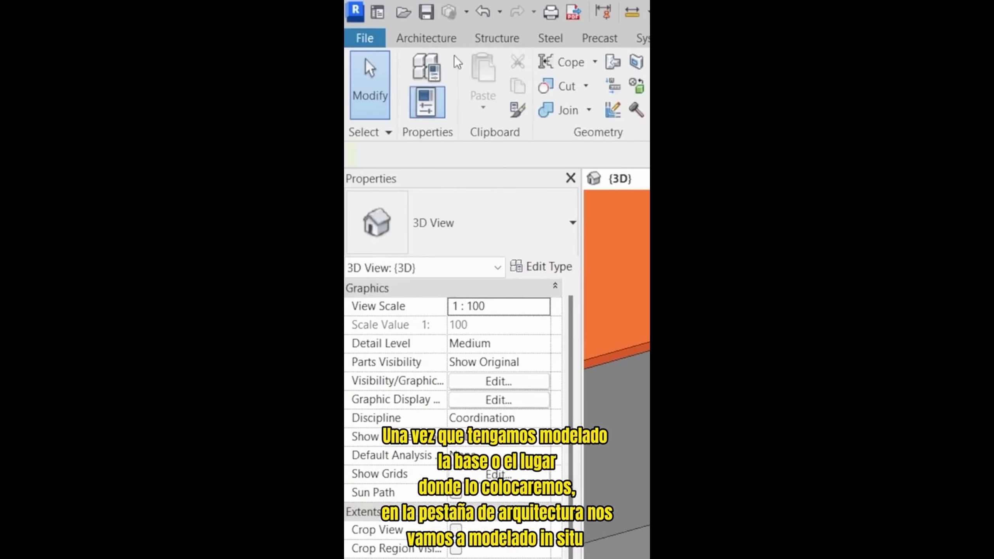
pyautogui.click(441, 38)
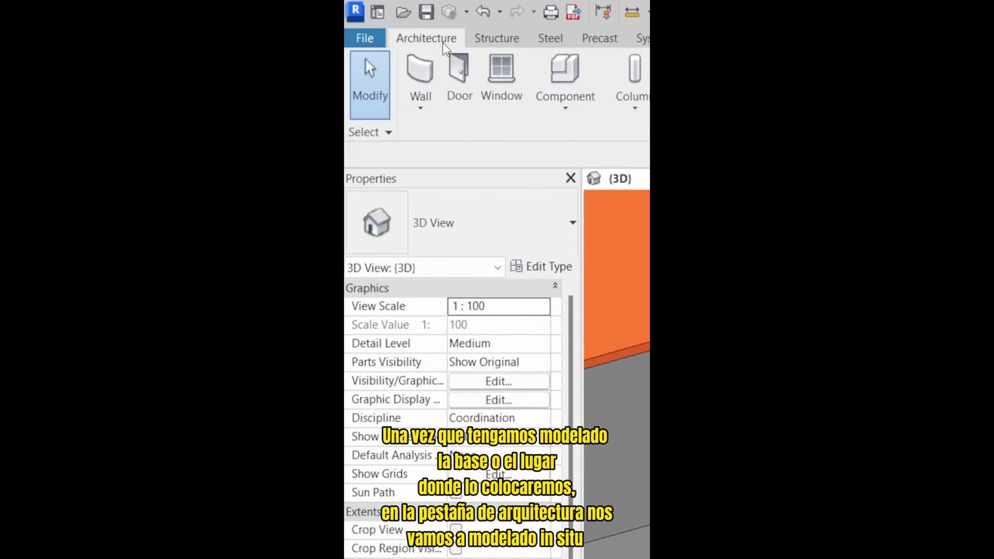
pyautogui.click(575, 105)
pyautogui.click(585, 183)
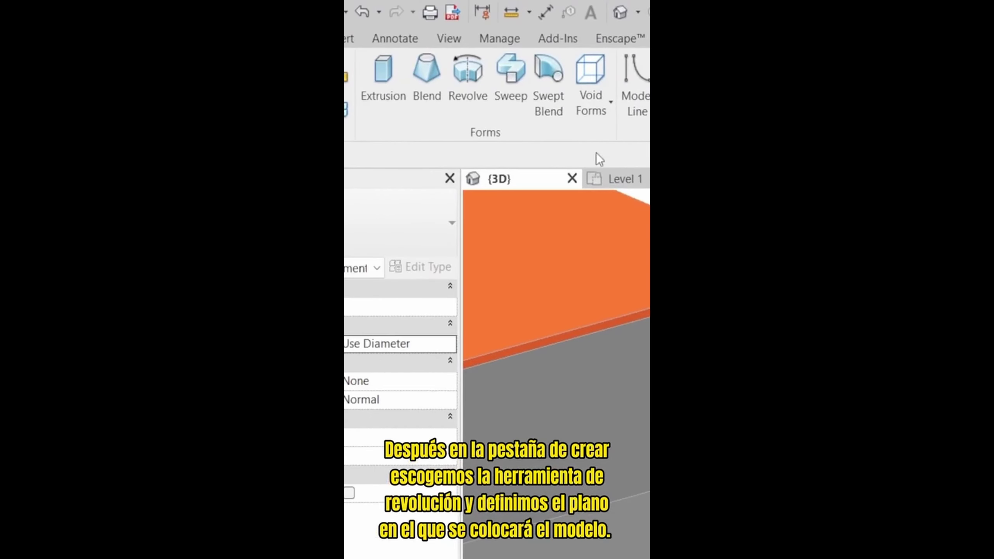
# Step: Begin a revolve form with its work plane set on a face of the base block
pyautogui.click(474, 101)
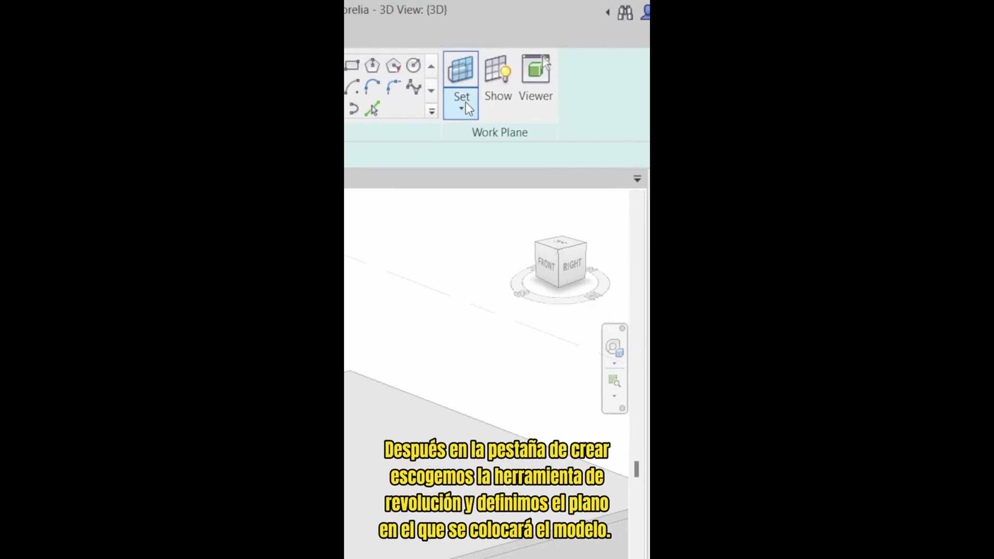
pyautogui.click(466, 102)
pyautogui.click(481, 141)
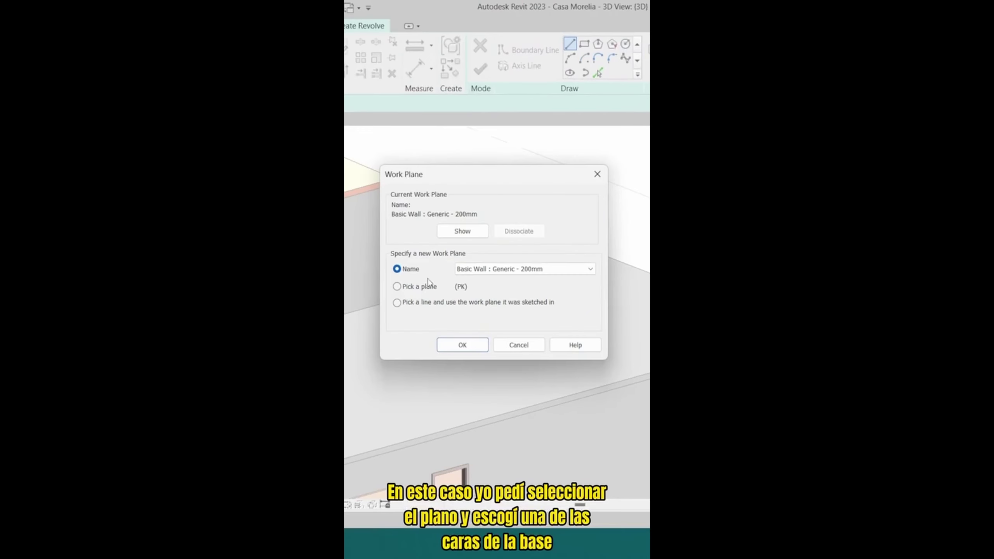
pyautogui.click(461, 345)
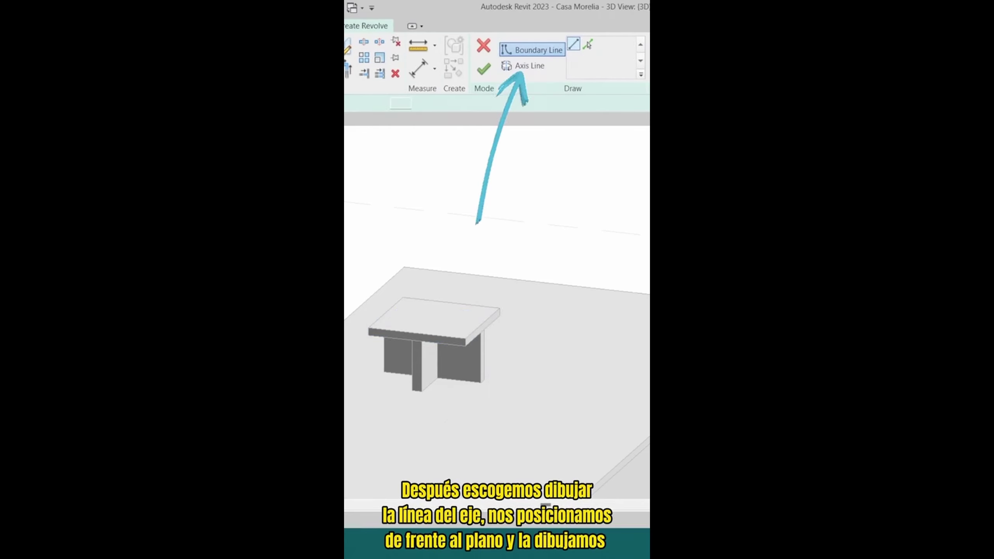
# Step: Draw a 1-unit revolve axis and the tank's half profile, then finish the revolve
pyautogui.click(524, 65)
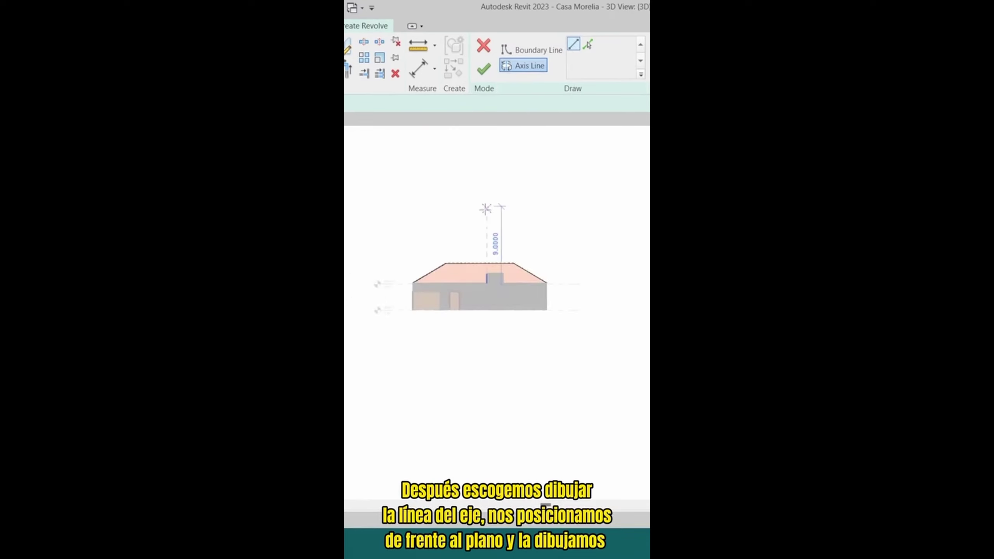
pyautogui.scroll(3, 500, 332)
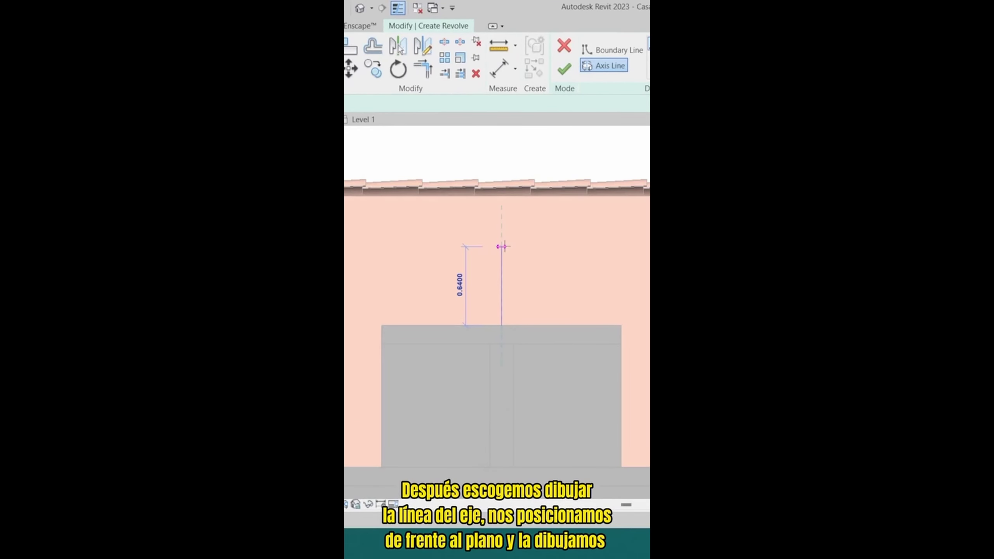
pyautogui.write('1.7')
pyautogui.press('Return')
pyautogui.scroll(-3, 483, 339)
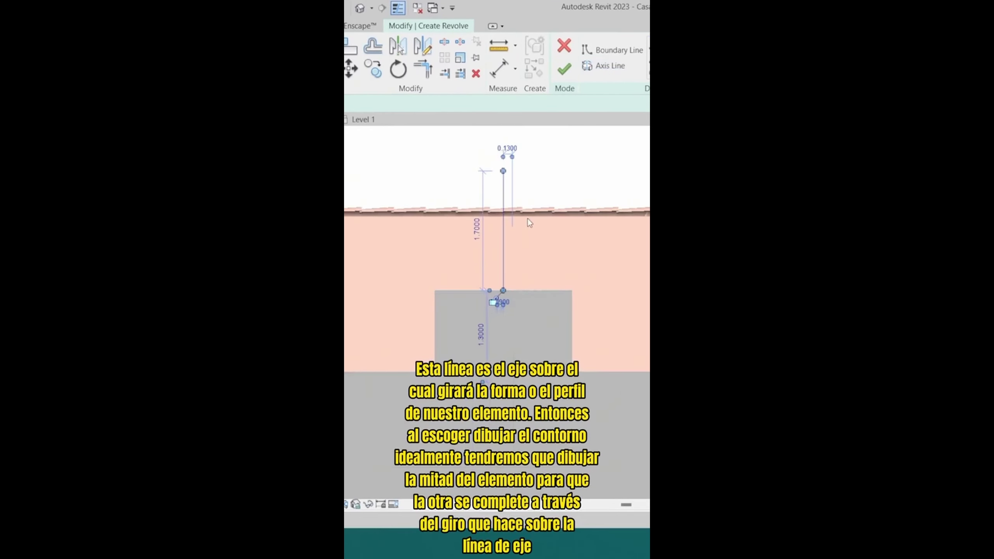
pyautogui.moveTo(527, 218); pyautogui.dragTo(497, 252, button='middle')
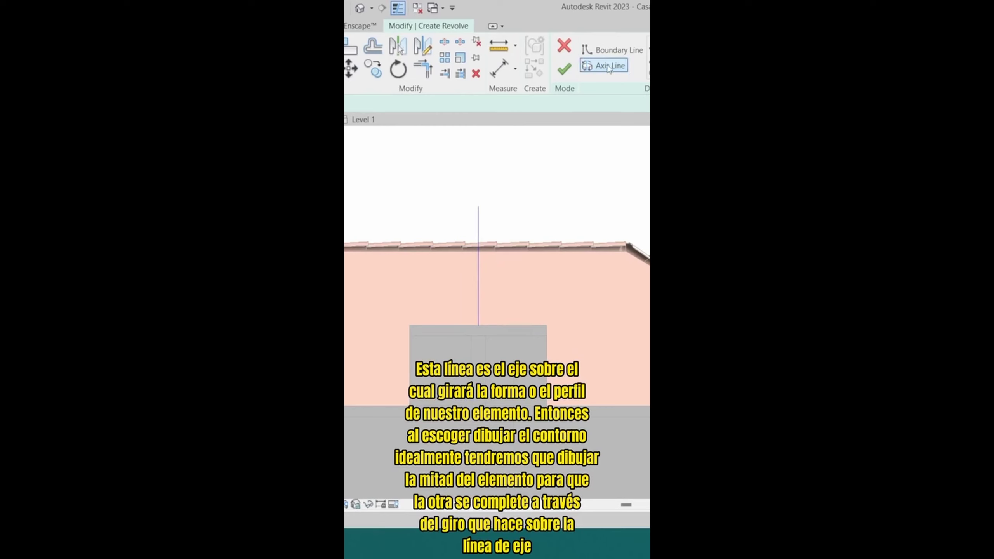
pyautogui.click(473, 414)
pyautogui.click(473, 163)
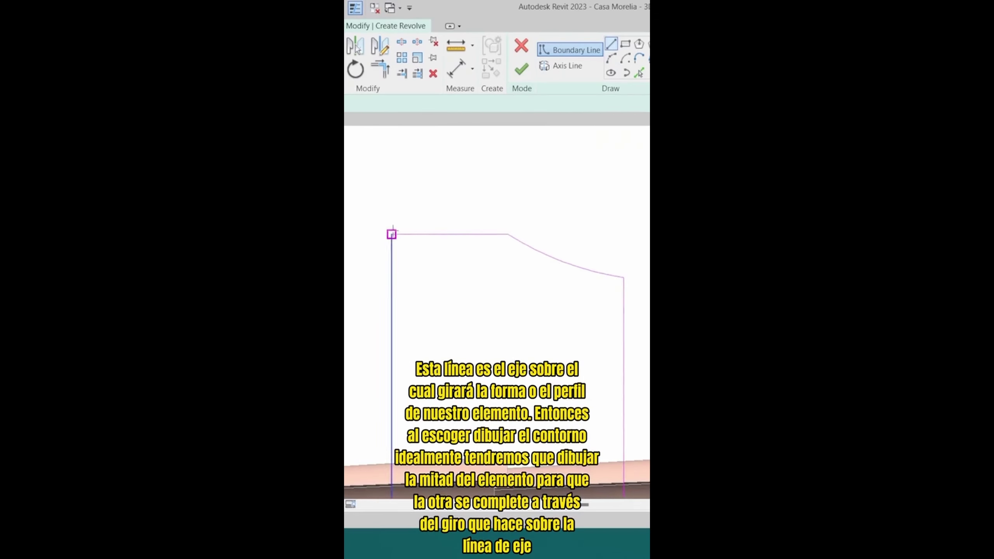
pyautogui.click(521, 69)
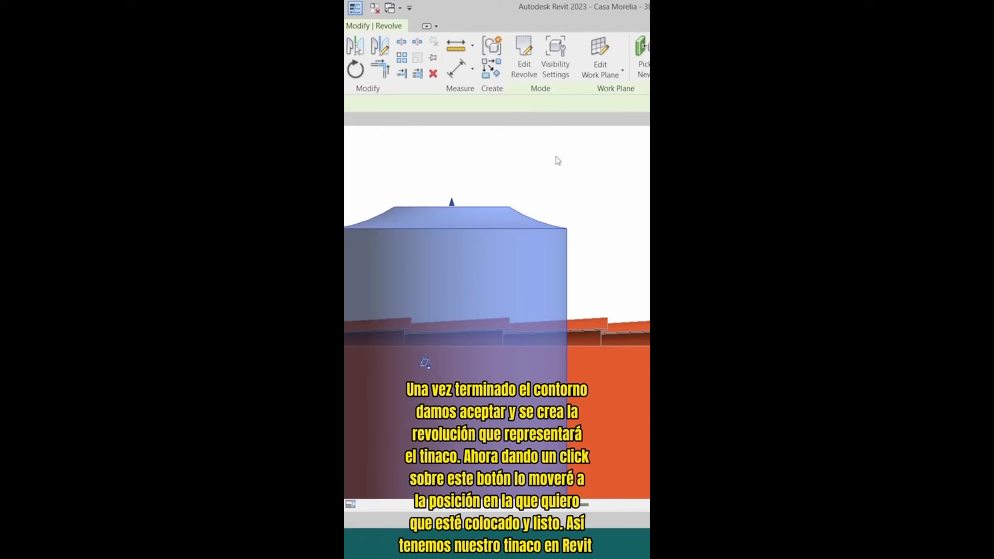
# Step: Orbit around the revolved tank to inspect its top and low side, deselecting it
pyautogui.keyDown('shift'); pyautogui.moveTo(559, 166); pyautogui.dragTo(573, 222, button='middle'); pyautogui.keyUp('shift')
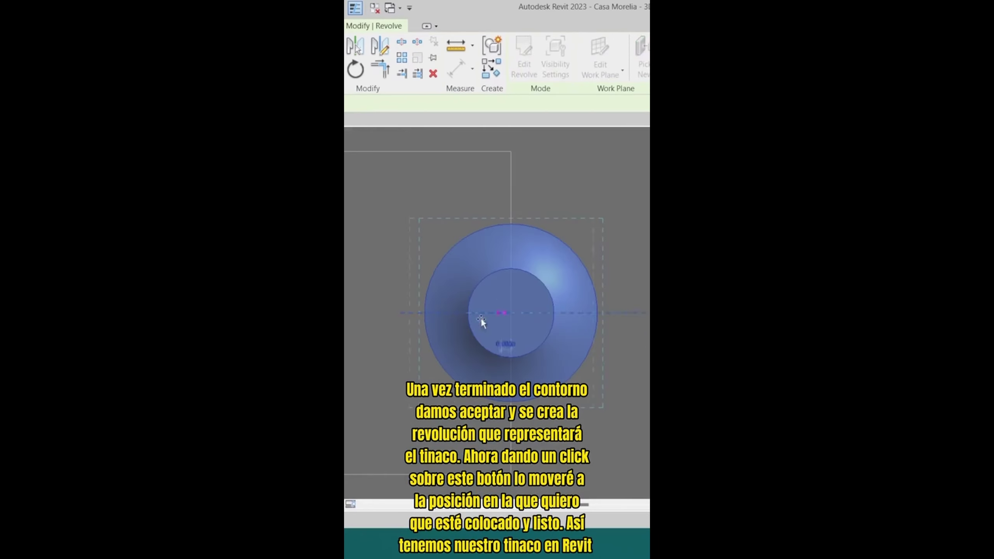
pyautogui.scroll(-3, 455, 310)
pyautogui.moveTo(493, 269)
pyautogui.keyDown('shift'); pyautogui.mouseDown(button='middle')
pyautogui.moveTo(470, 130)
pyautogui.moveTo(477, 140)
pyautogui.mouseUp(button='middle'); pyautogui.keyUp('shift')
pyautogui.press('Escape')
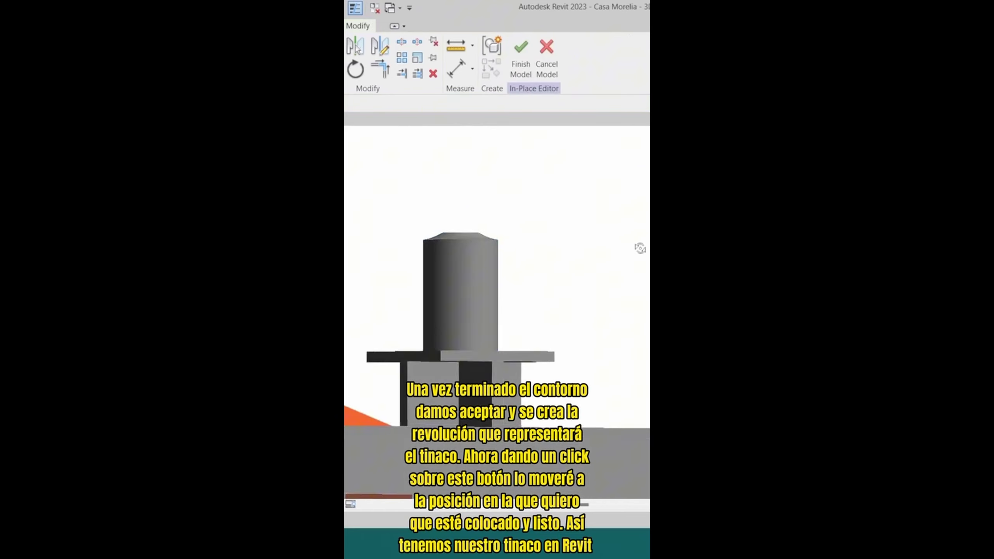
pyautogui.moveTo(646, 248)
pyautogui.keyDown('shift'); pyautogui.mouseDown(button='middle')
pyautogui.moveTo(539, 289)
pyautogui.moveTo(395, 280)
pyautogui.mouseUp(button='middle'); pyautogui.keyUp('shift')
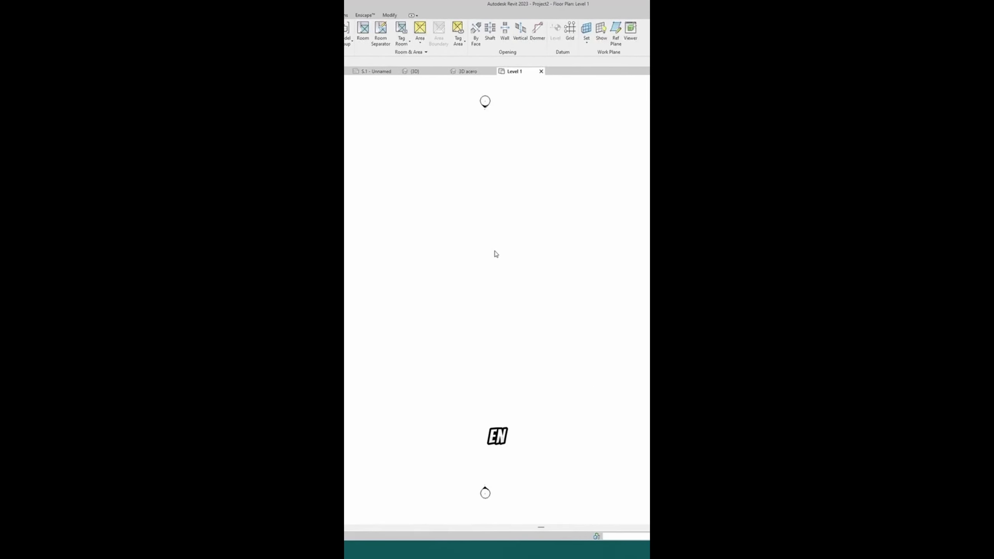
# Step: Place a curtain wall using WA, adjusting its unconnected height
pyautogui.press('w')
pyautogui.press('a')
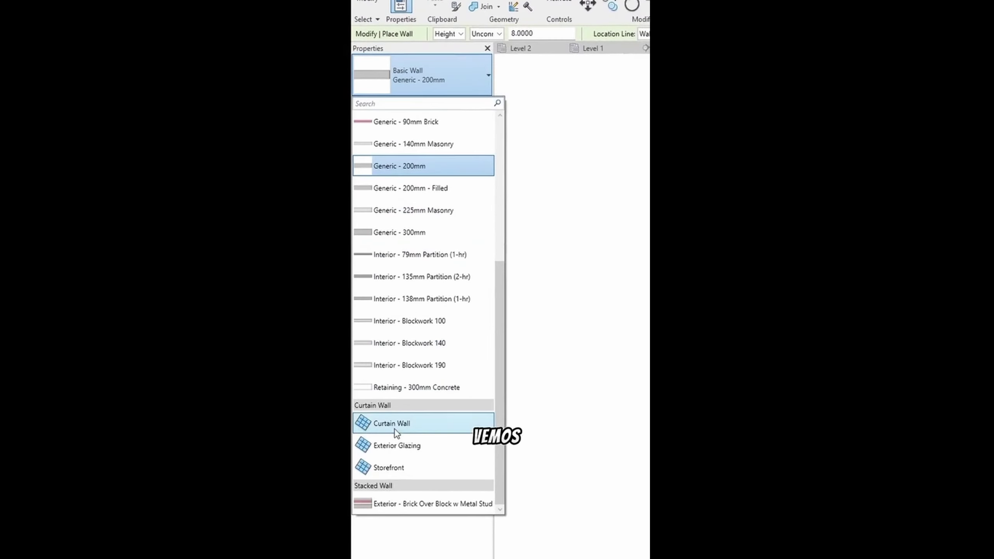
pyautogui.click(410, 424)
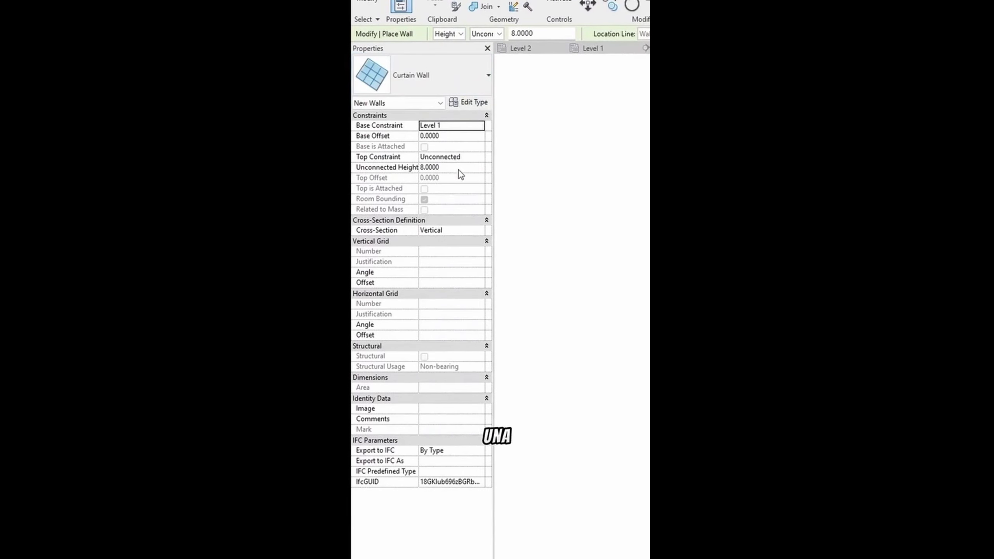
pyautogui.click(460, 168)
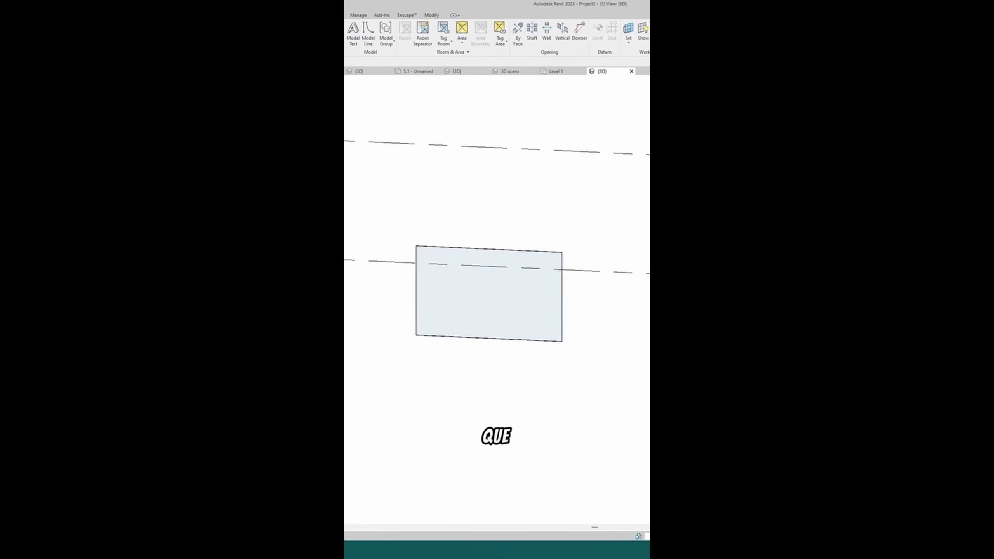
pyautogui.click(487, 296)
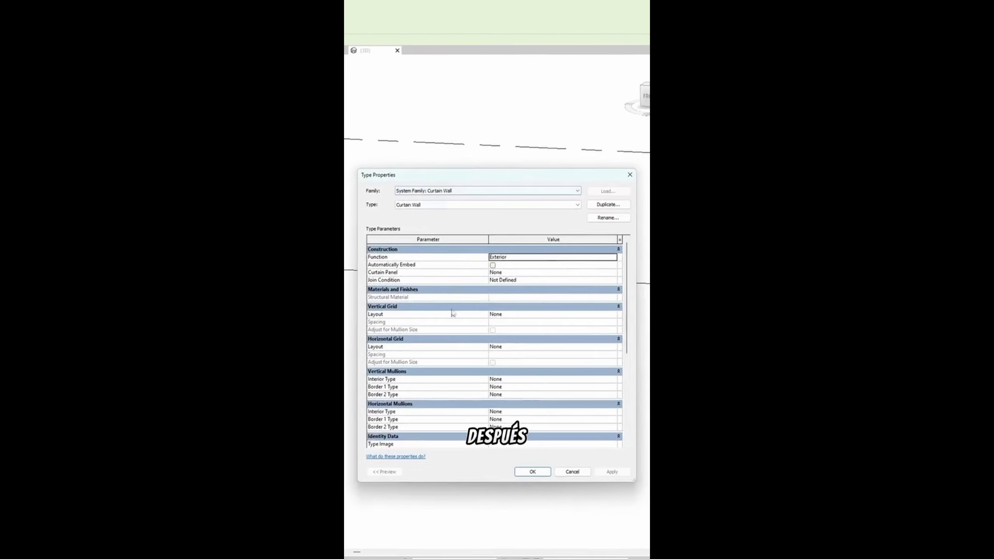
# Step: Give the curtain wall type a Fixed Number vertical grid with 30mm Square interior and border mullions
pyautogui.scroll(2, 471, 334)
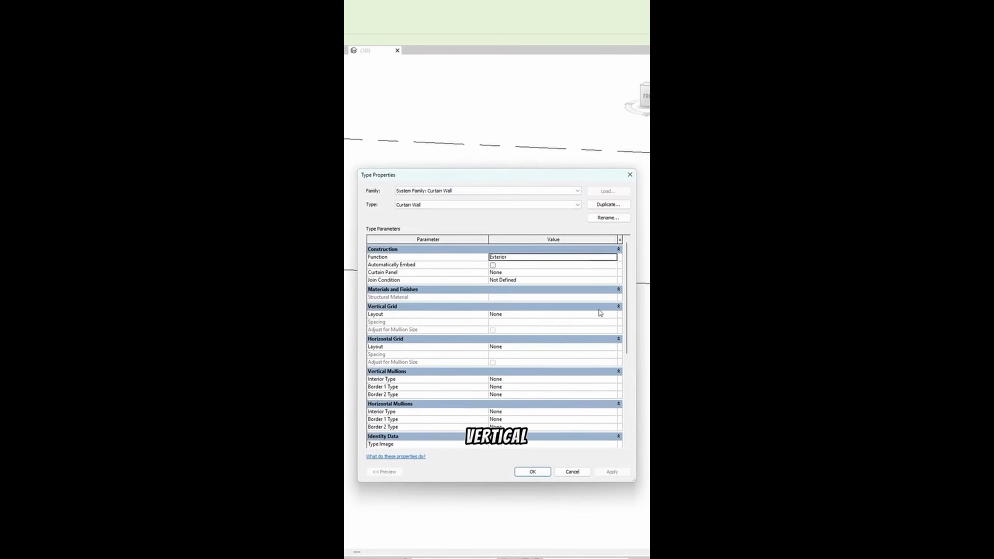
pyautogui.click(614, 315)
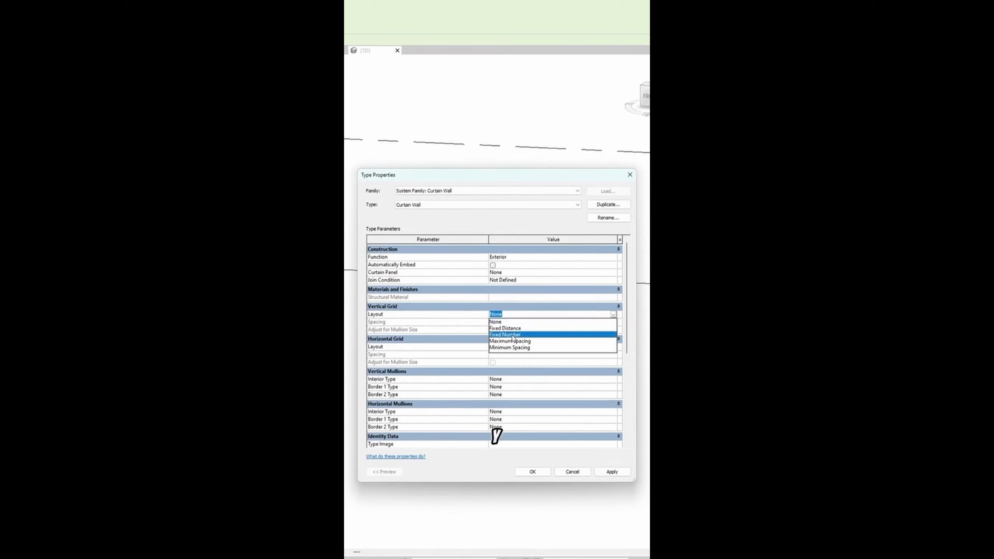
pyautogui.click(507, 335)
pyautogui.scroll(-2, 403, 319)
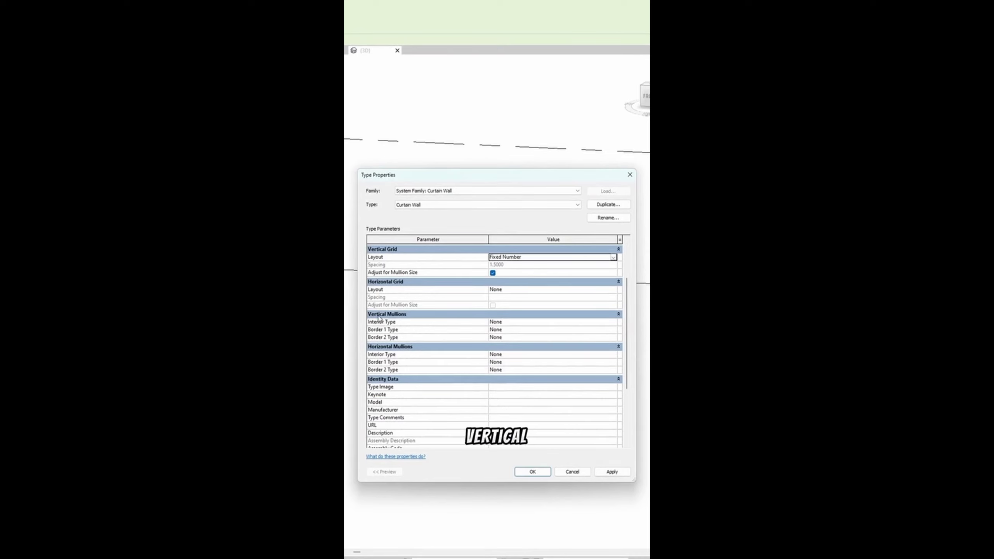
pyautogui.click(615, 322)
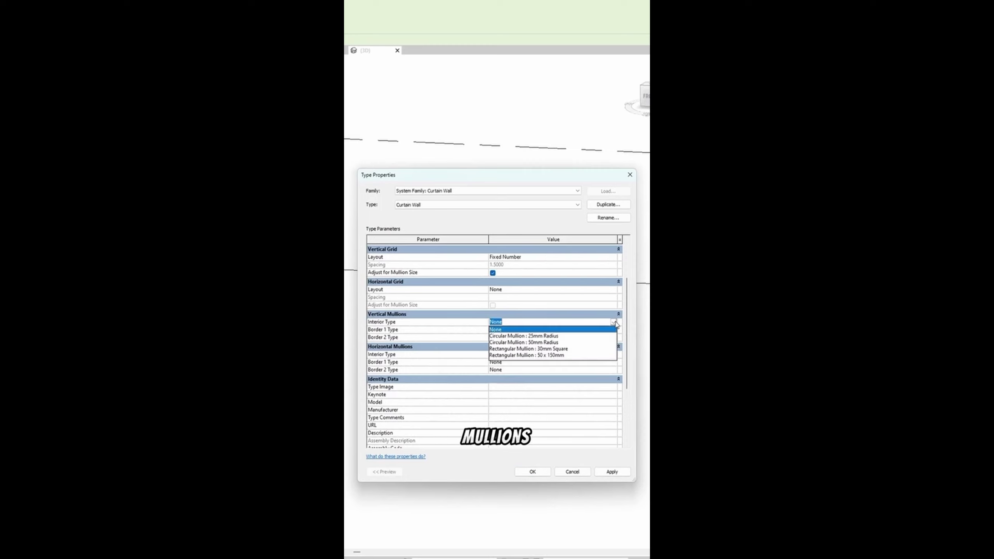
pyautogui.click(557, 349)
pyautogui.click(614, 330)
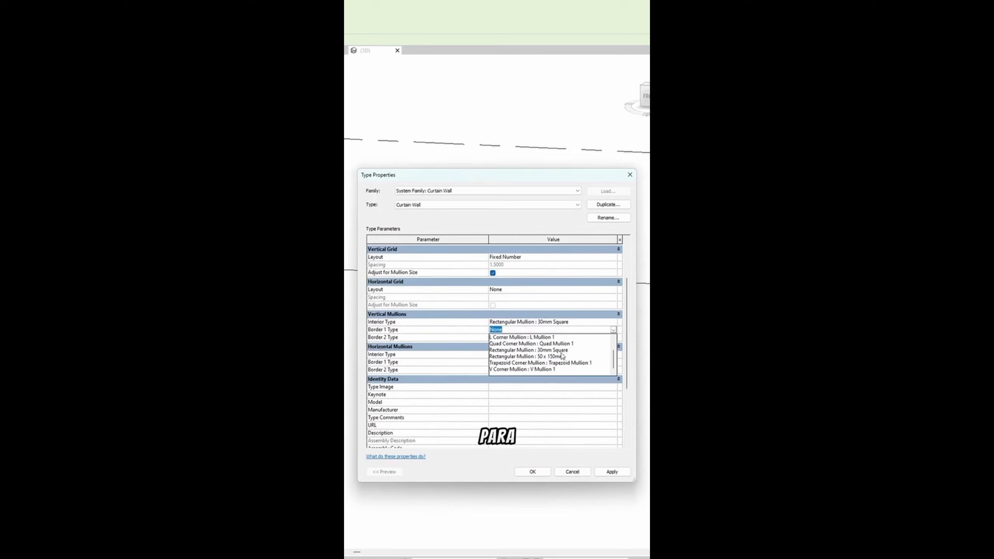
pyautogui.click(616, 337)
pyautogui.click(532, 472)
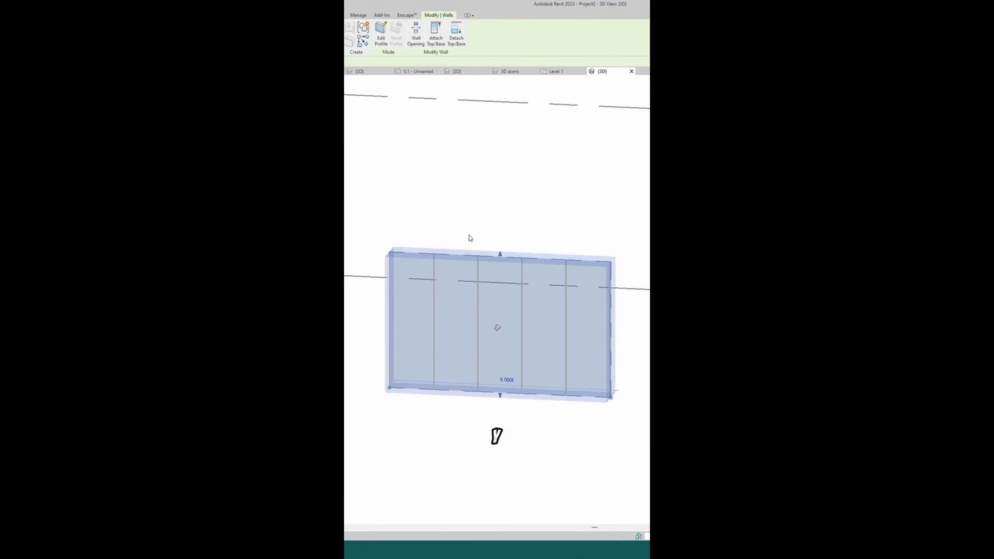
# Step: Orbit around the new slatted curtain wall and reselect it
pyautogui.moveTo(643, 259)
pyautogui.keyDown('shift'); pyautogui.mouseDown(button='middle')
pyautogui.moveTo(604, 201)
pyautogui.moveTo(636, 229)
pyautogui.moveTo(470, 243)
pyautogui.mouseUp(button='middle'); pyautogui.keyUp('shift')
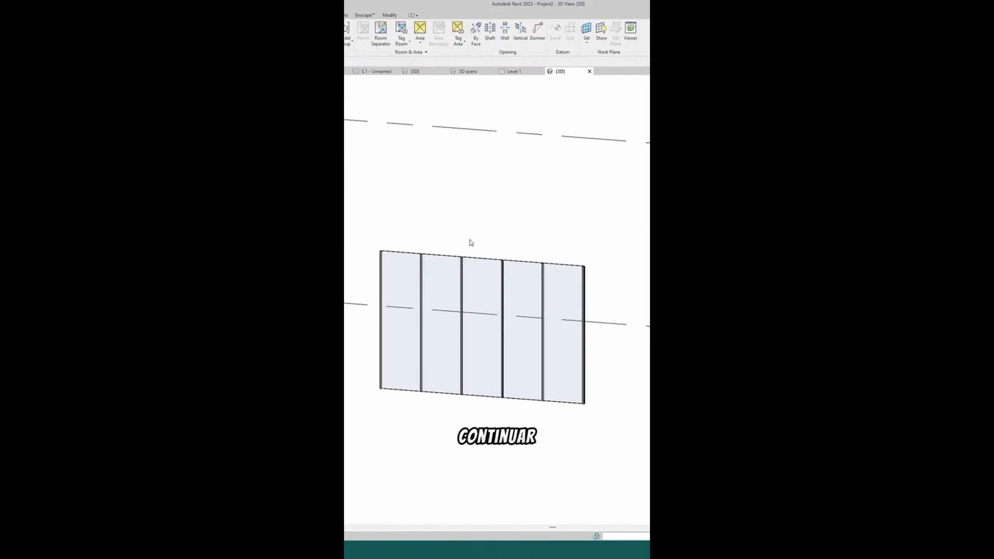
pyautogui.click(493, 258)
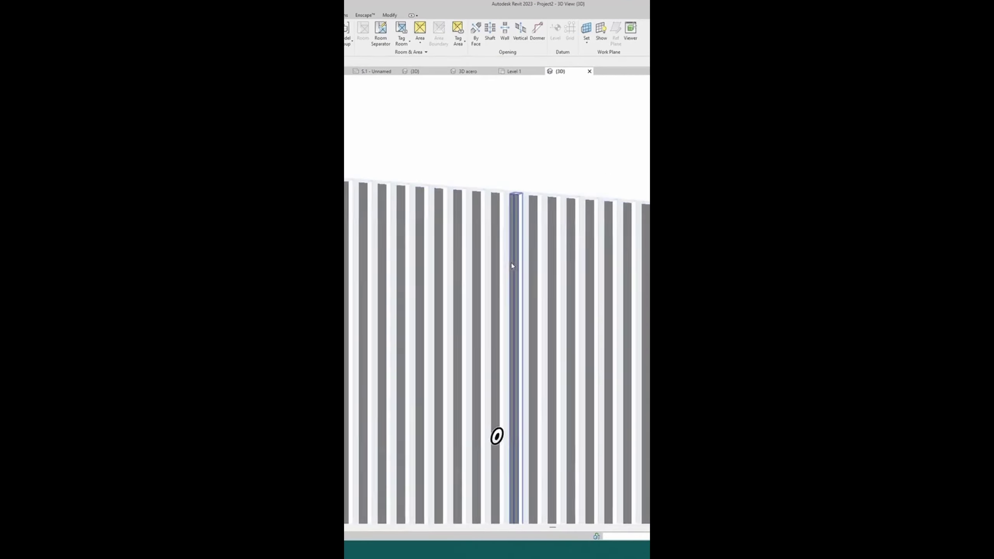
pyautogui.scroll(-3, 499, 267)
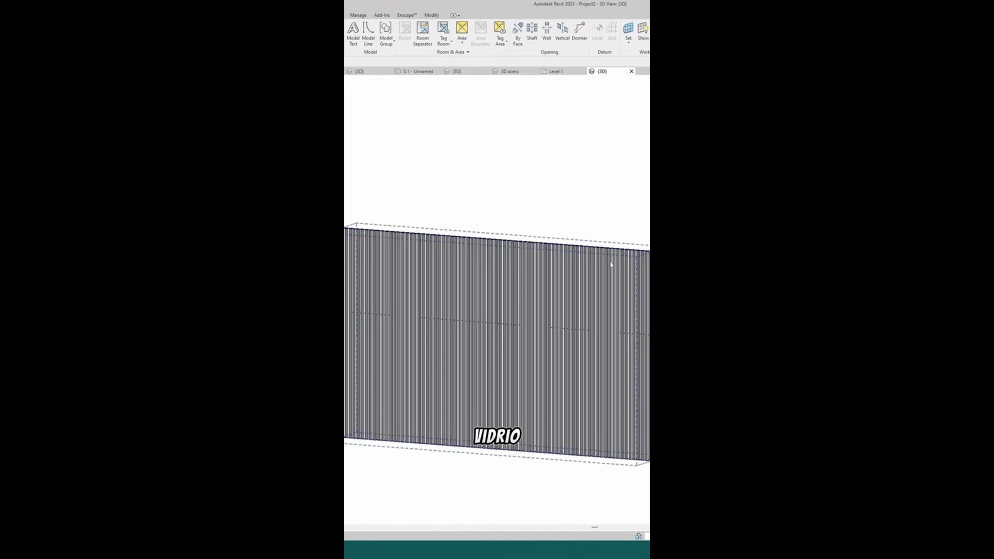
pyautogui.click(510, 246)
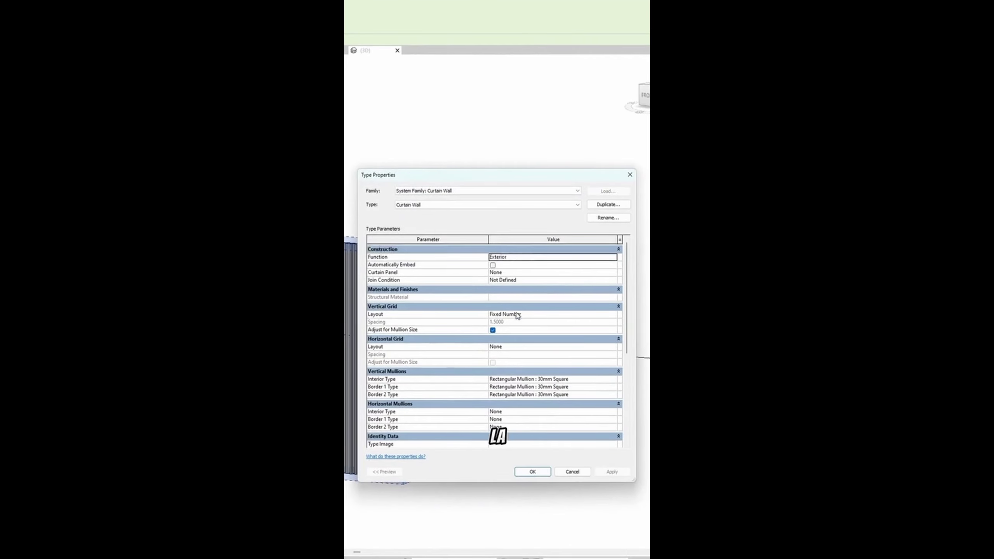
# Step: Set the curtain wall's Curtain Panel to Empty System Panel : Empty
pyautogui.click(548, 272)
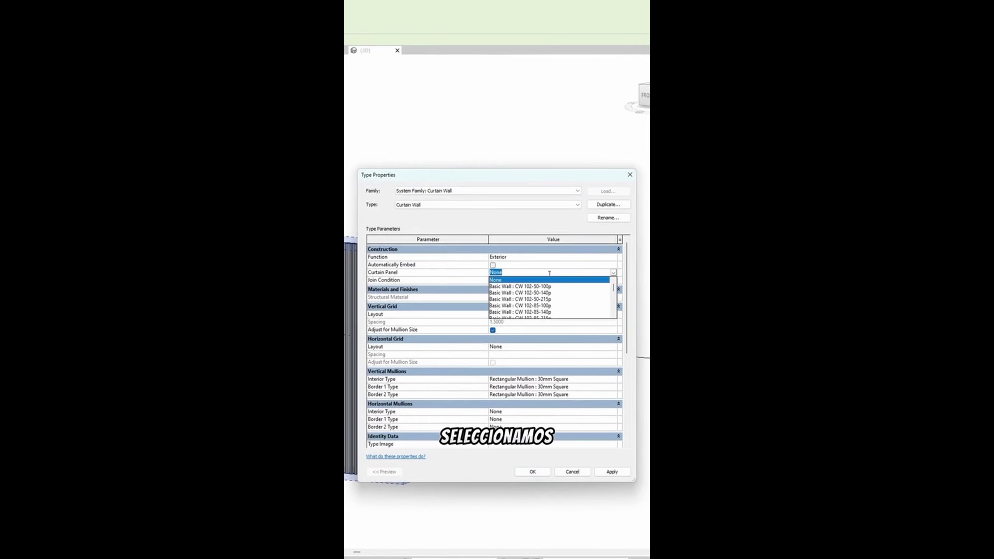
pyautogui.scroll(-2, 552, 298)
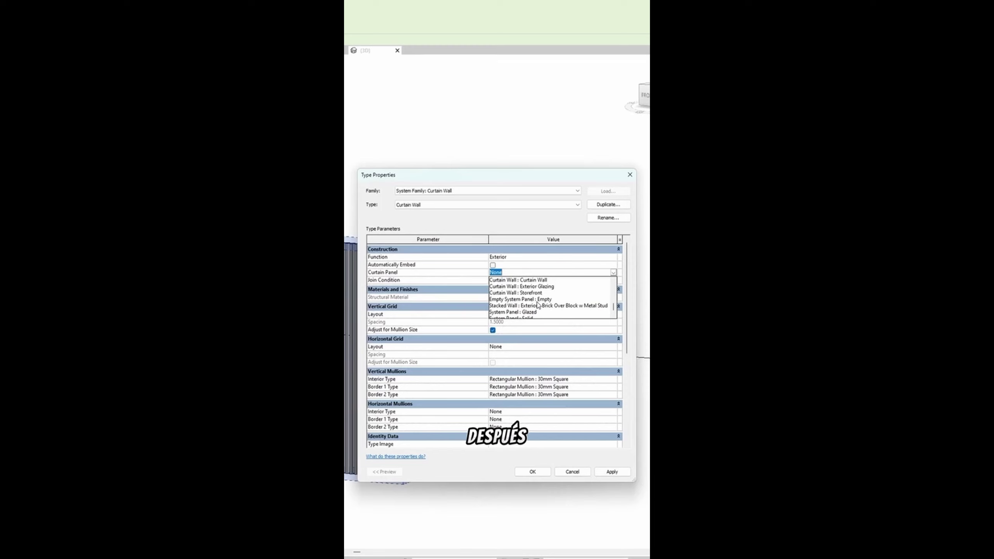
pyautogui.click(537, 300)
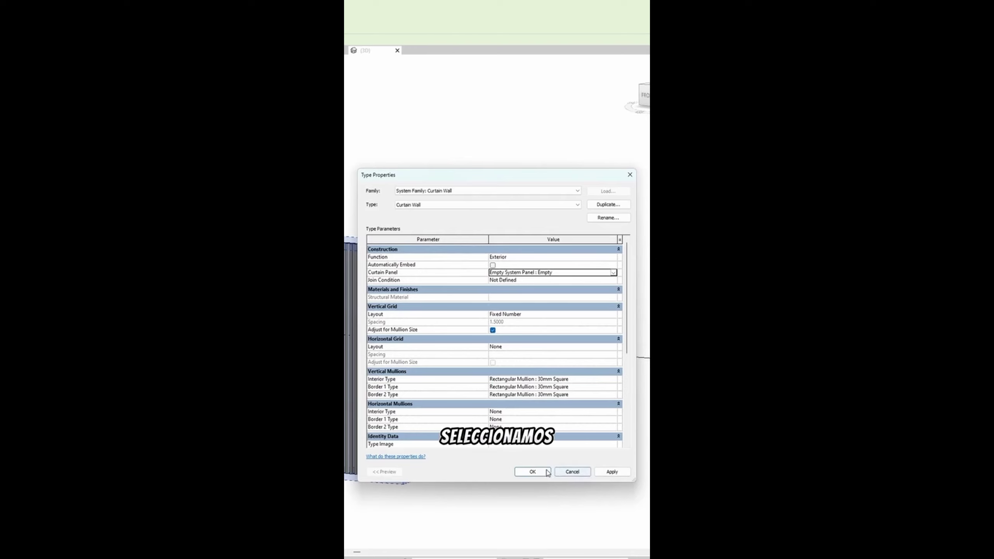
pyautogui.click(533, 472)
pyautogui.scroll(2, 539, 209)
pyautogui.scroll(3, 540, 208)
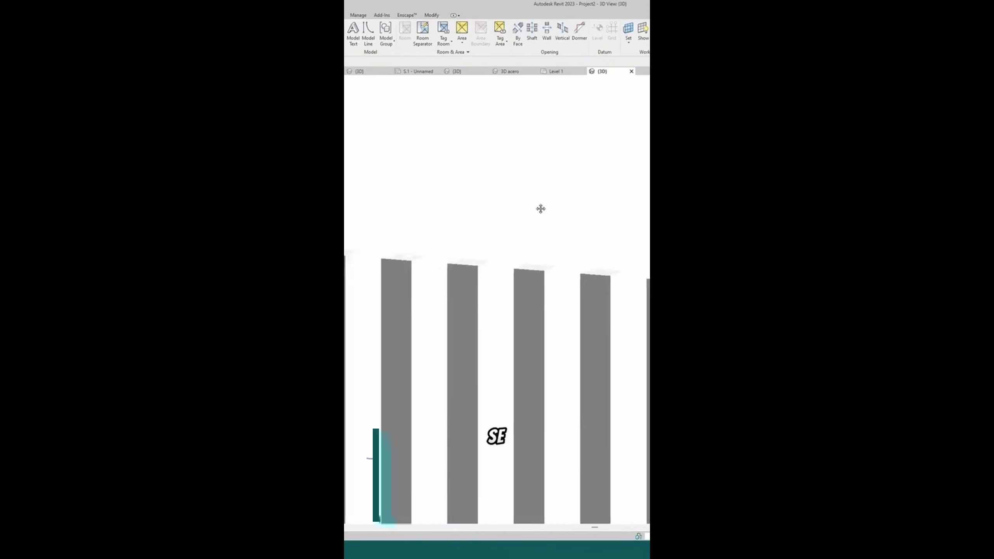
pyautogui.scroll(2, 552, 198)
pyautogui.scroll(-3, 553, 198)
pyautogui.scroll(-2, 345, 156)
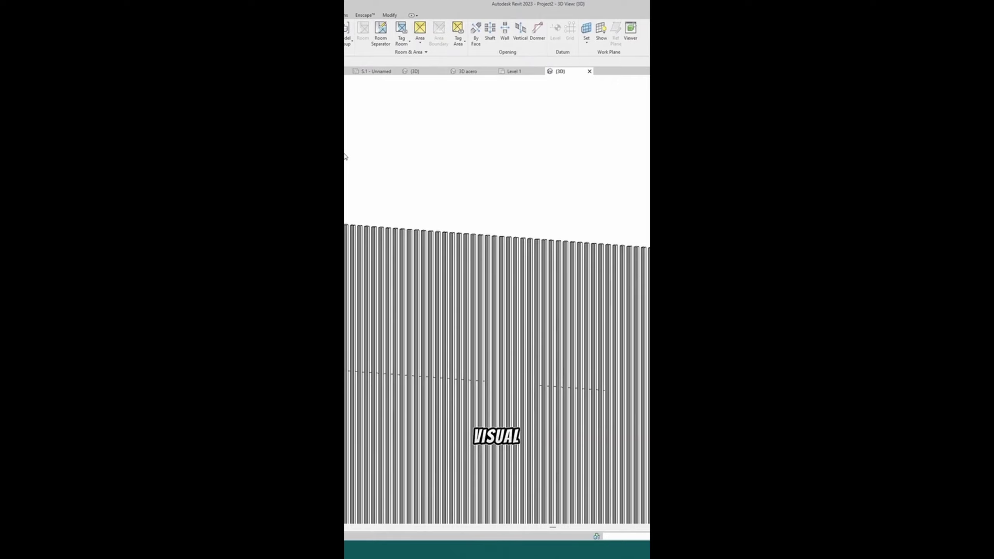
# Step: Narrow the selection from the whole curtain wall to a single mullion slat
pyautogui.click(390, 230)
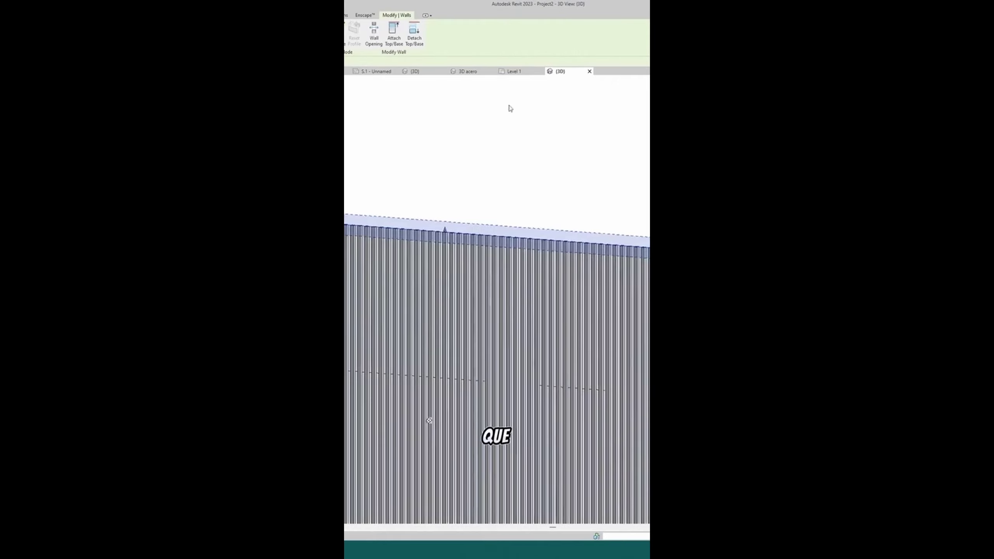
pyautogui.press('Escape')
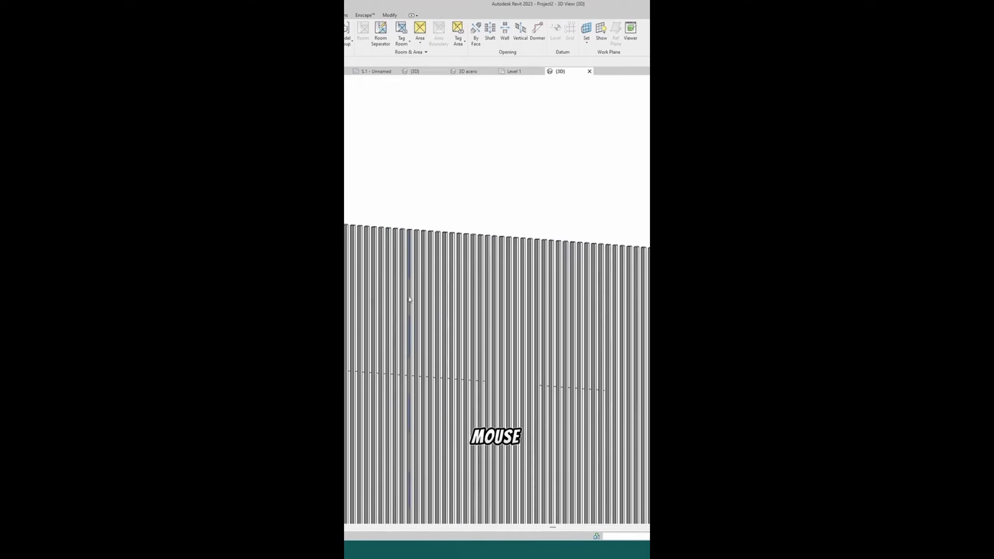
pyautogui.click(407, 280)
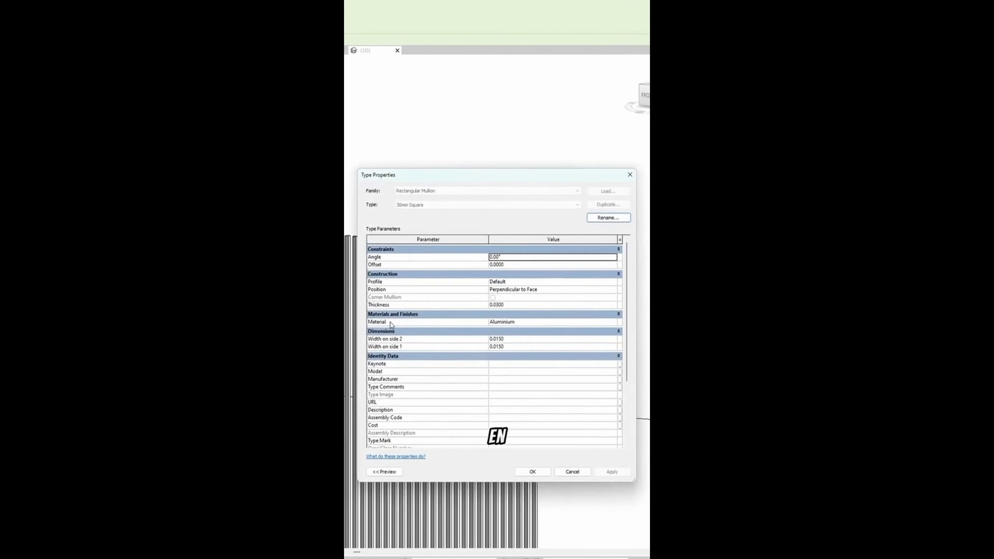
# Step: Change the 30mm Square mullion material from Aluminium to Cherry
pyautogui.click(610, 322)
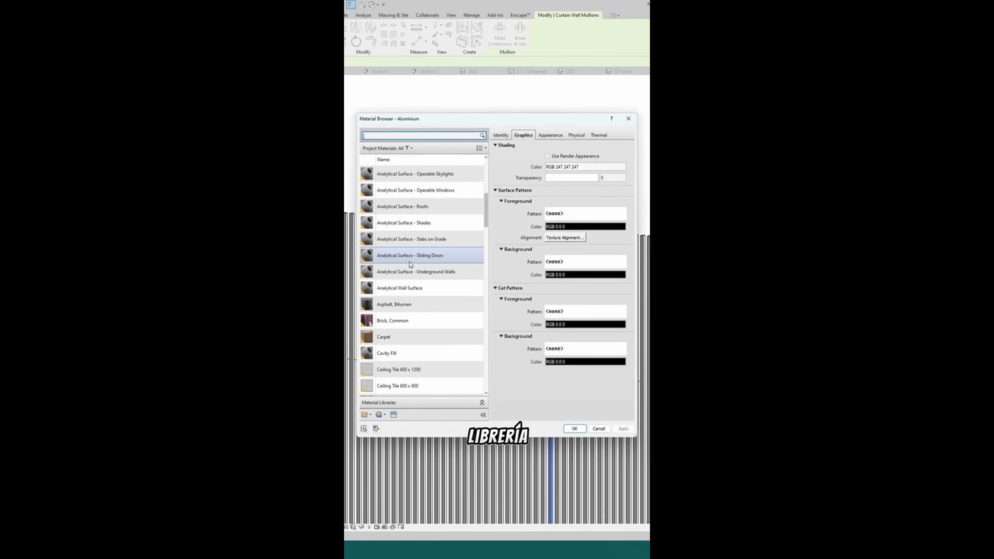
pyautogui.scroll(-3, 409, 265)
pyautogui.scroll(-3, 411, 266)
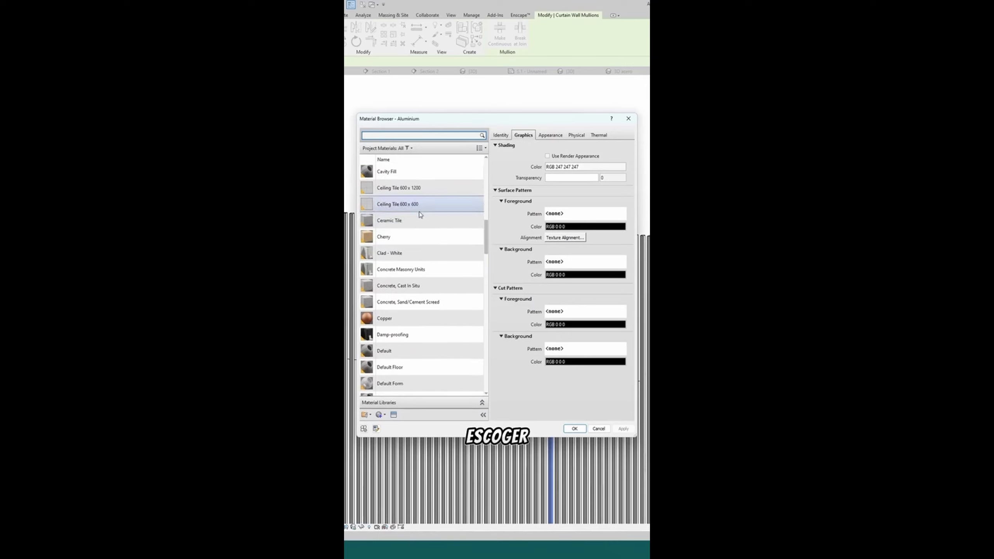
pyautogui.click(372, 240)
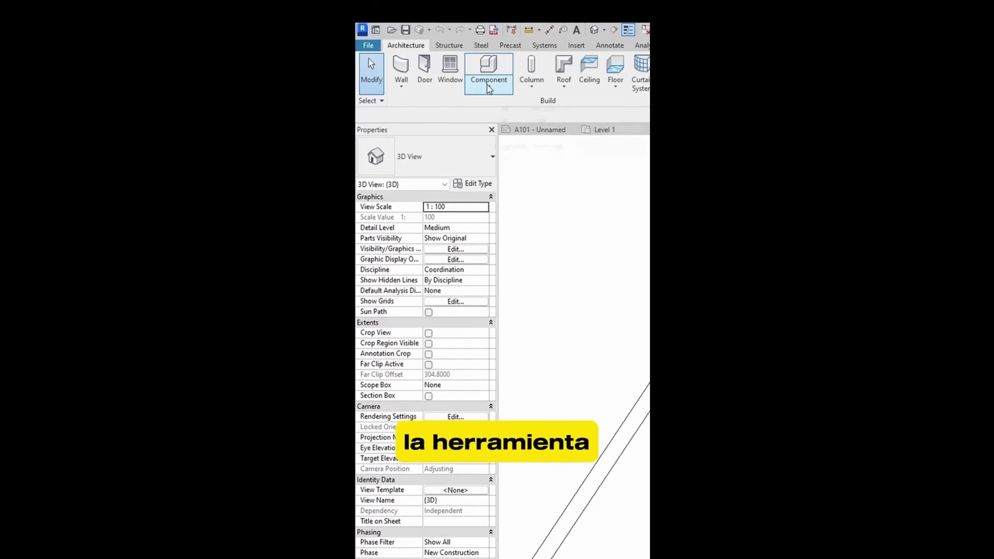
# Step: Create an in-place Walls-category model named Walls 1 and begin an extrusion
pyautogui.click(489, 88)
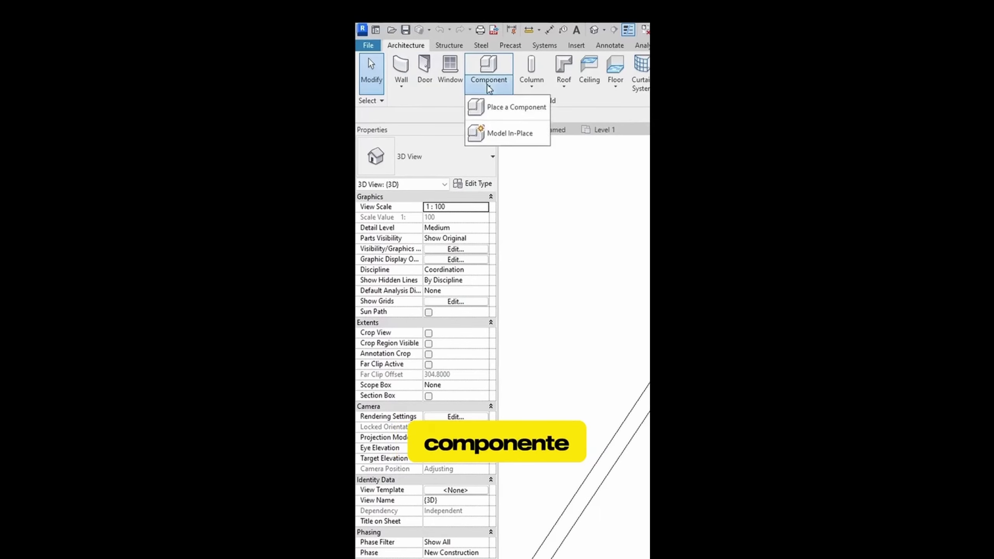
pyautogui.click(509, 134)
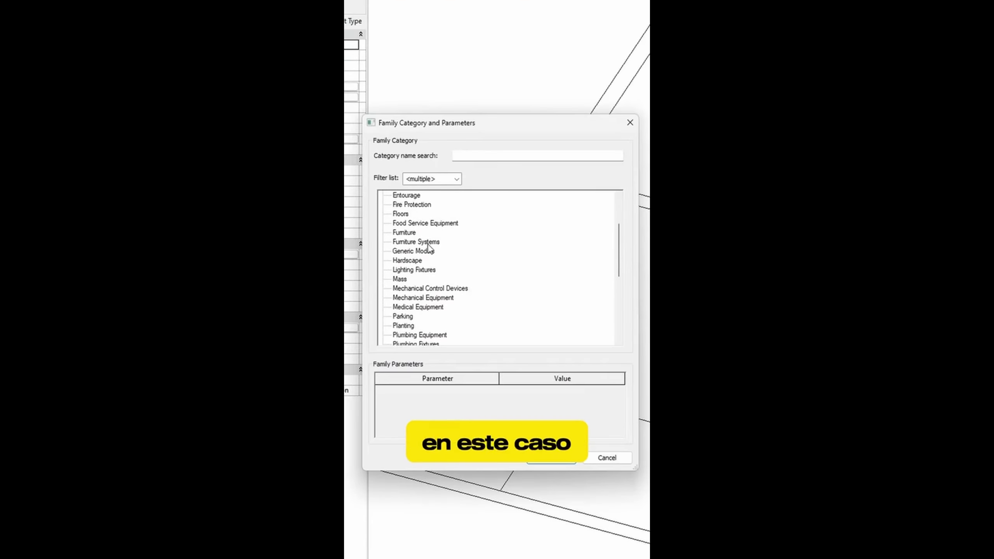
pyautogui.scroll(-6, 429, 247)
pyautogui.click(399, 325)
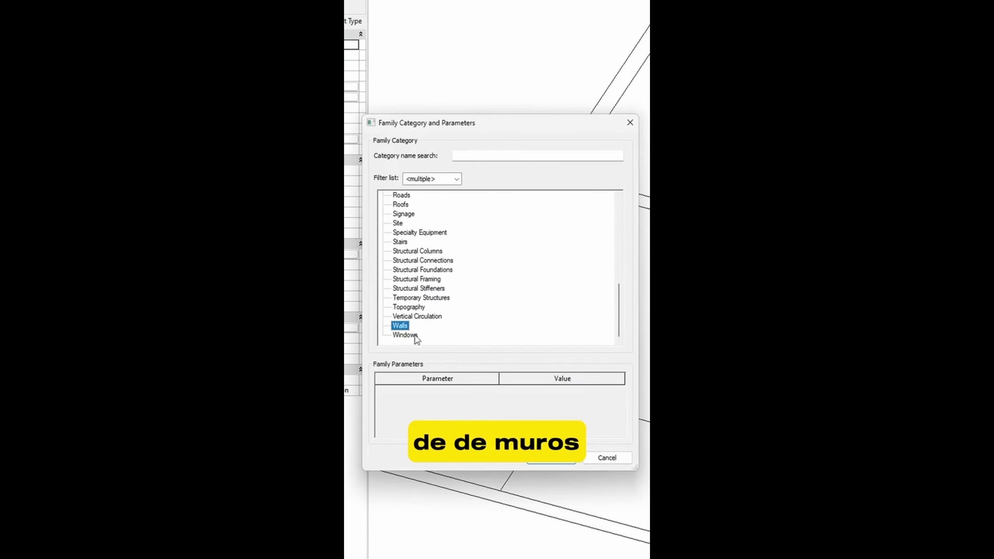
pyautogui.click(542, 460)
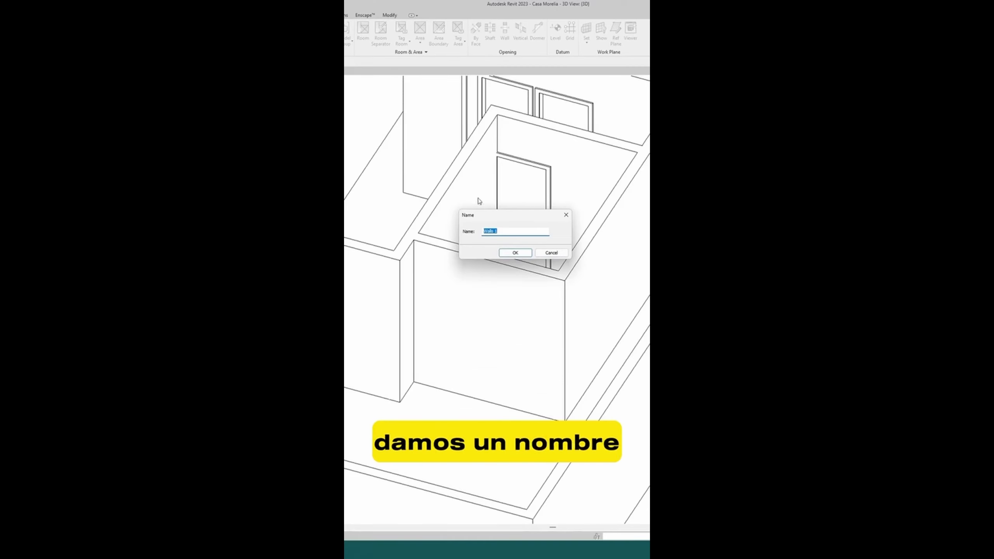
pyautogui.click(514, 253)
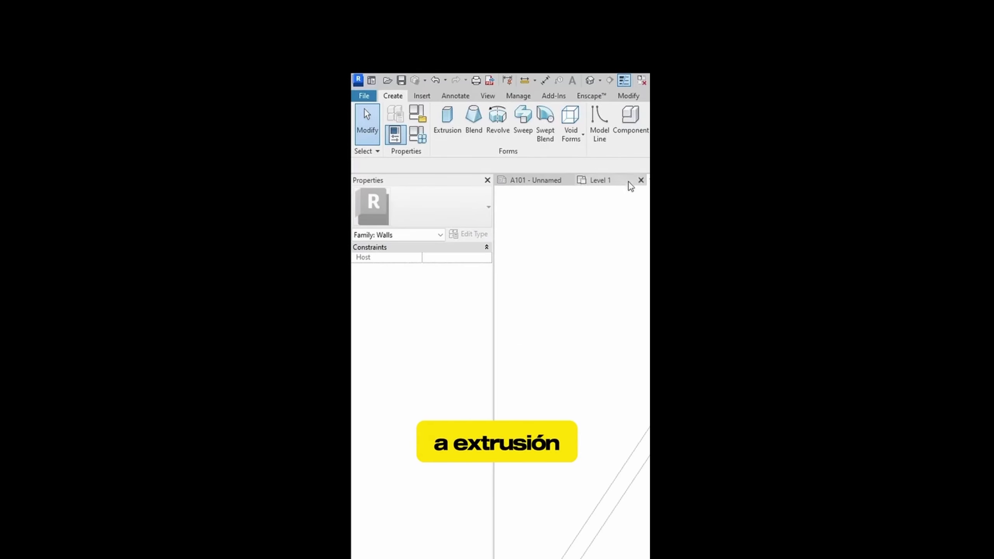
pyautogui.click(447, 119)
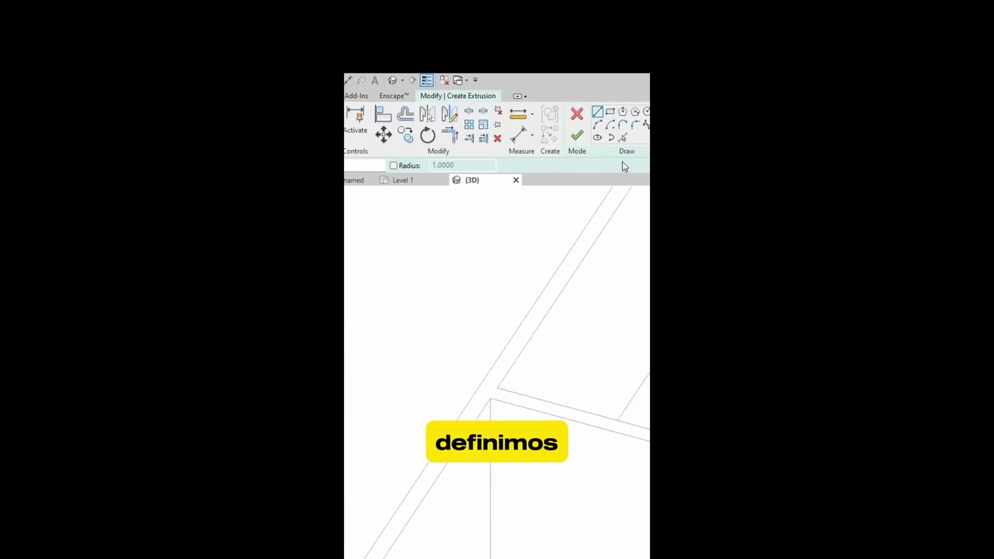
# Step: Set the extrusion's work plane to Level 1
pyautogui.click(492, 140)
pyautogui.click(505, 156)
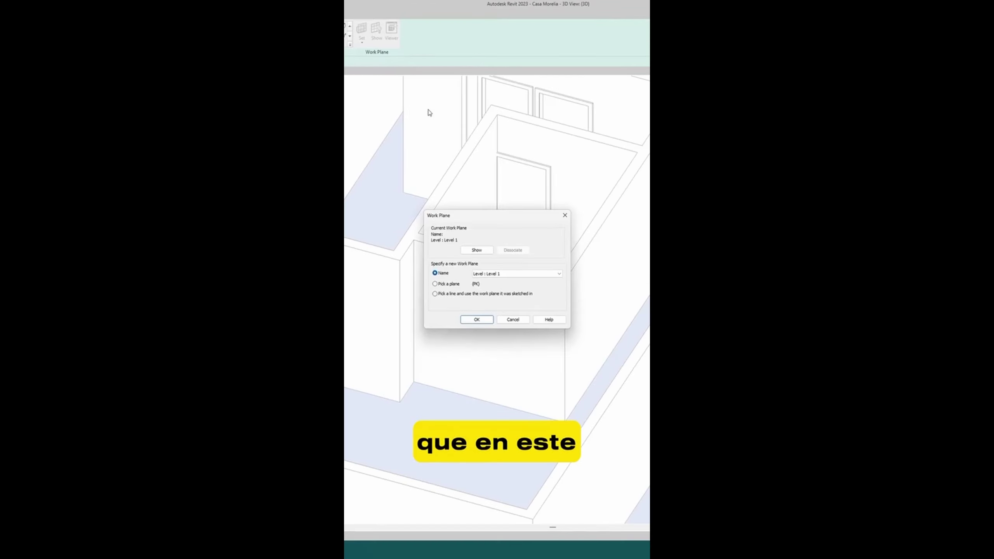
pyautogui.press('Return')
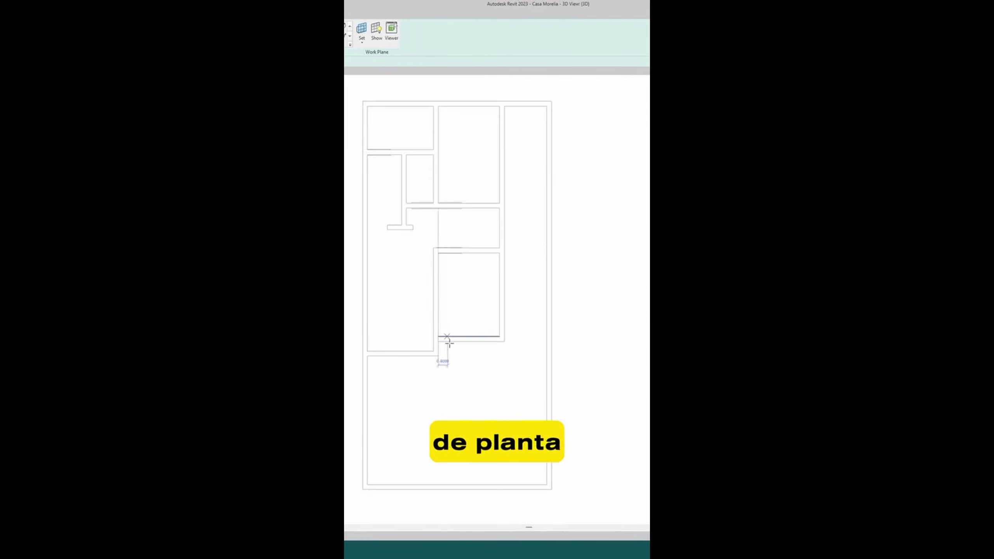
pyautogui.scroll(3, 449, 343)
pyautogui.scroll(3, 446, 341)
pyautogui.scroll(2, 444, 340)
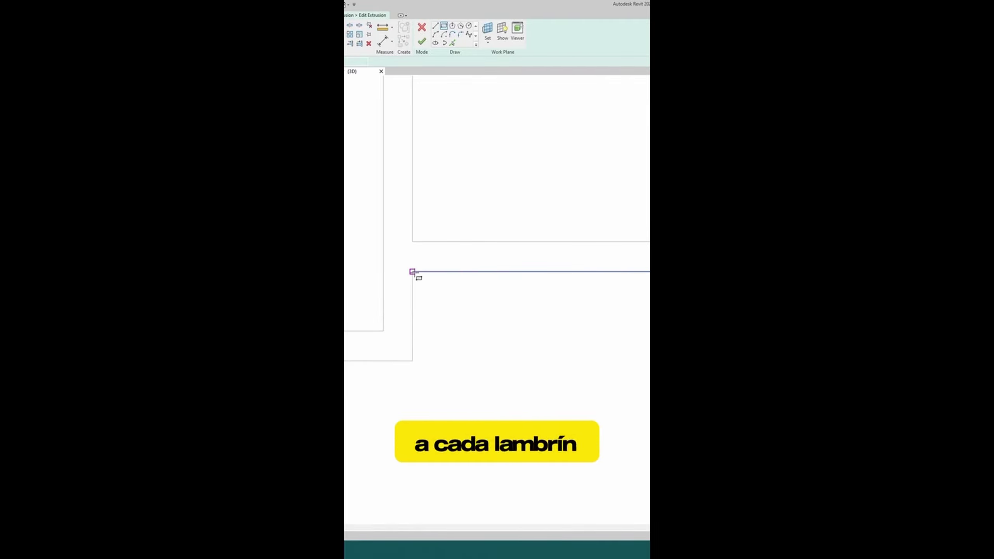
# Step: Draw a small square at the wall corner and copy it repeatedly at 0.15 spacing
pyautogui.click(412, 271)
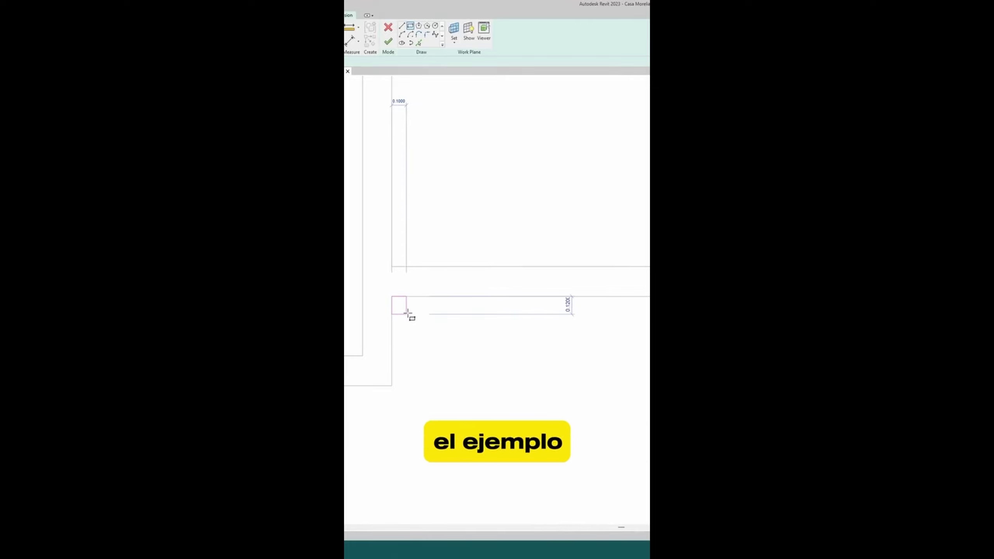
pyautogui.click(407, 314)
pyautogui.moveTo(424, 269); pyautogui.dragTo(555, 364)
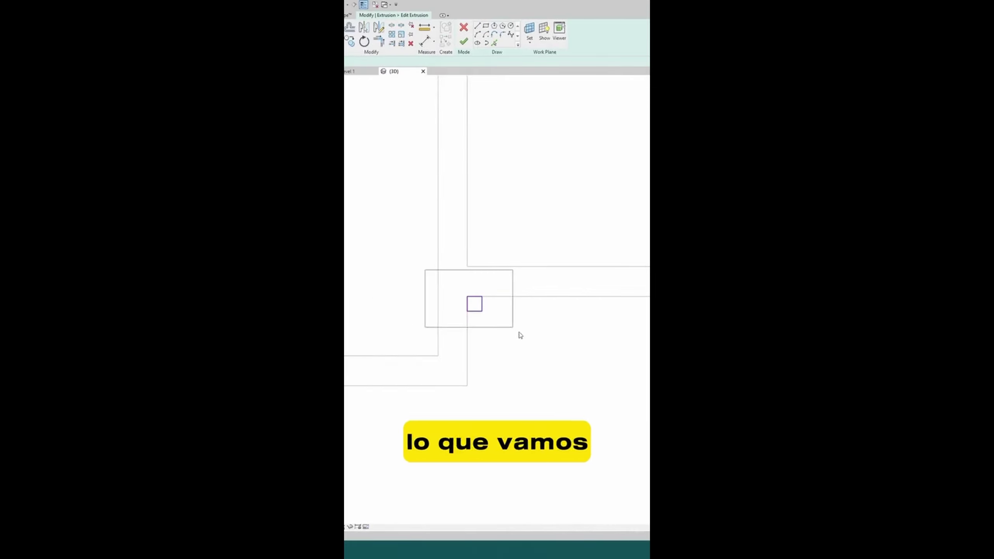
pyautogui.press('c')
pyautogui.press('o')
pyautogui.click(468, 304)
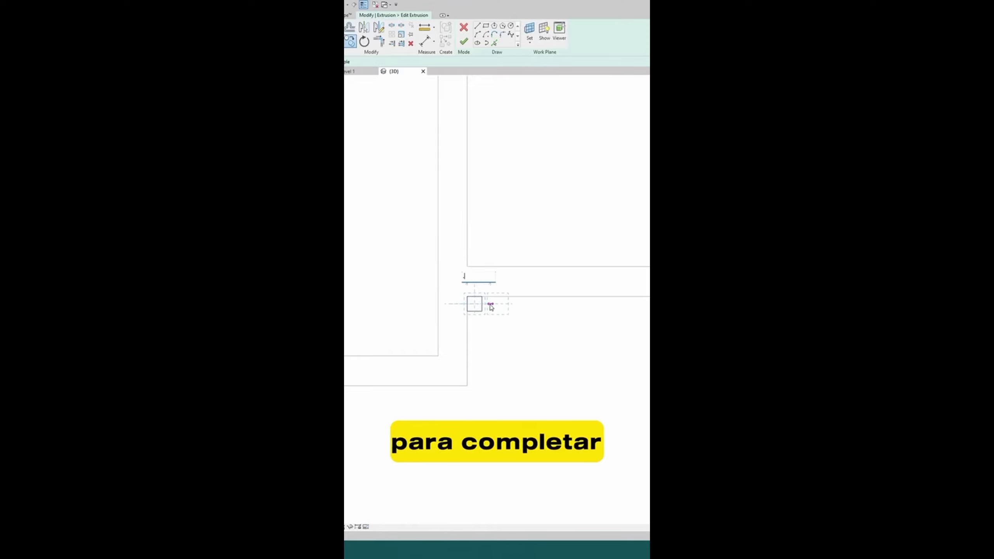
pyautogui.write('.15')
pyautogui.press('Return')
pyautogui.write('.15')
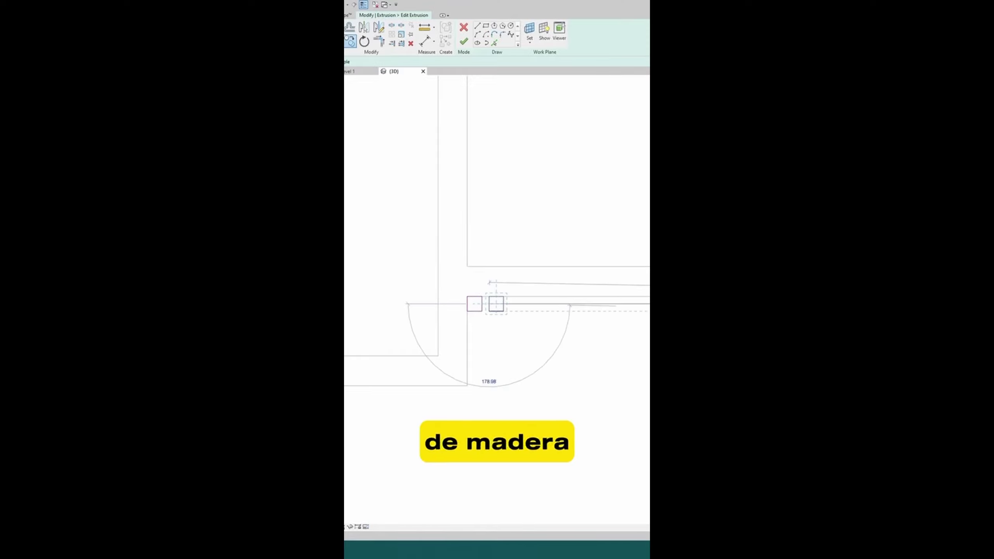
pyautogui.press('Return')
pyautogui.write('.15')
pyautogui.press('Return')
pyautogui.write('.15')
pyautogui.press('Return')
pyautogui.write('.15')
pyautogui.press('Return')
pyautogui.write('.15')
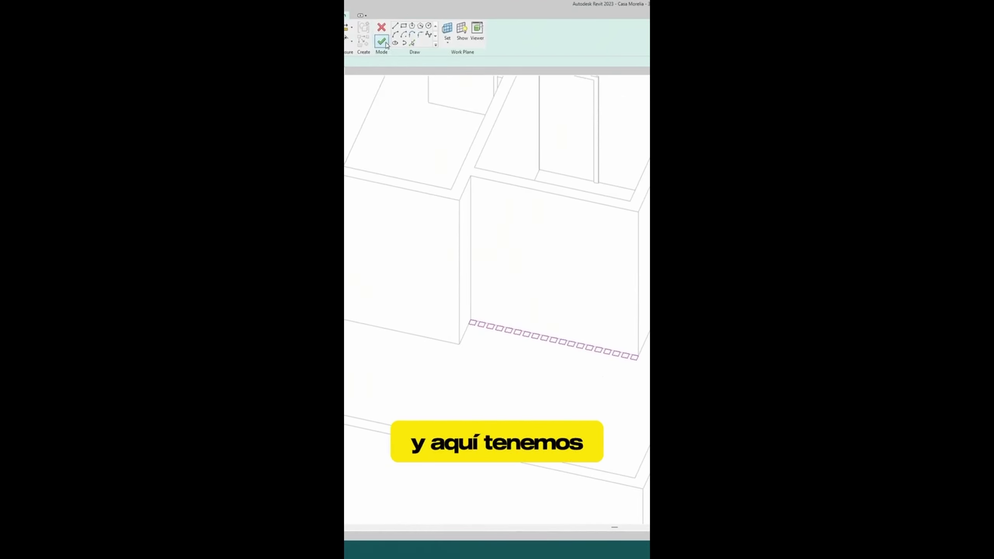
# Step: Finish the slat extrusion and browse the material list for a wood finish
pyautogui.click(382, 41)
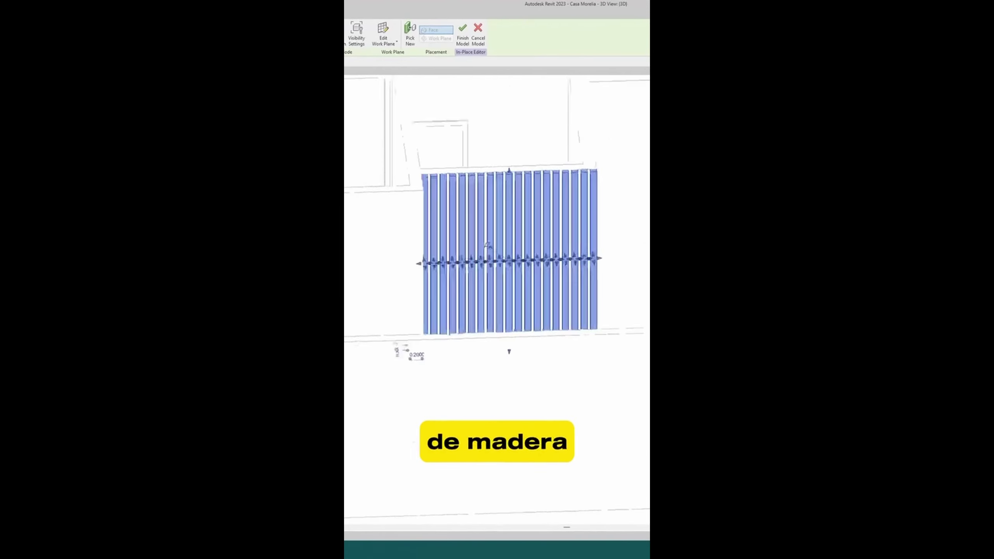
pyautogui.moveTo(525, 242)
pyautogui.keyDown('shift'); pyautogui.mouseDown(button='middle')
pyautogui.moveTo(639, 206)
pyautogui.moveTo(610, 263)
pyautogui.moveTo(629, 196)
pyautogui.moveTo(637, 264)
pyautogui.mouseUp(button='middle'); pyautogui.keyUp('shift')
pyautogui.click(587, 269)
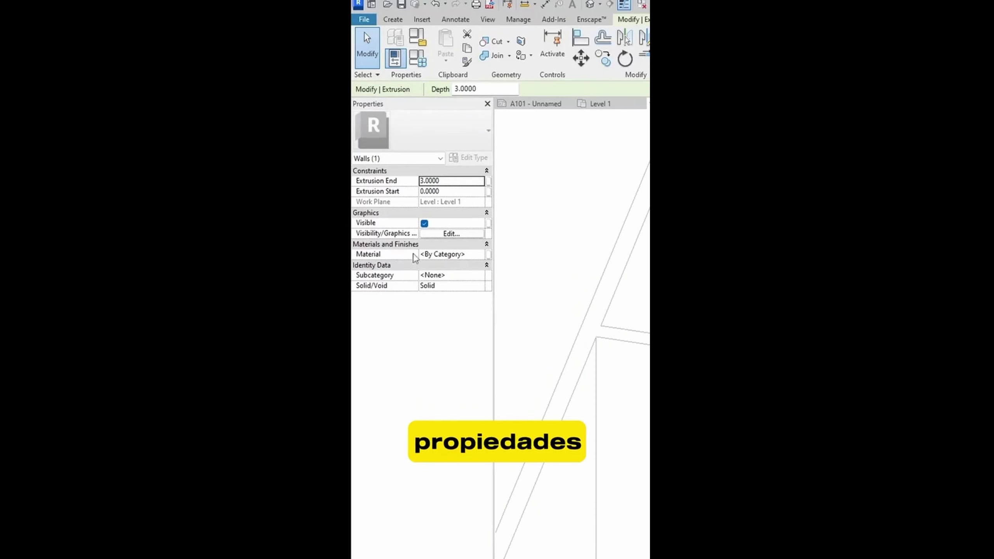
pyautogui.click(482, 255)
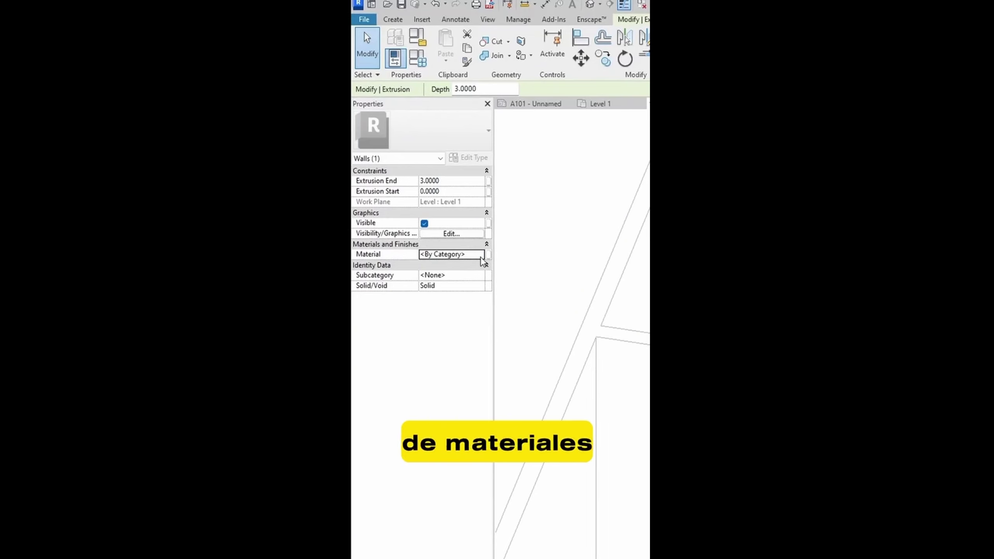
pyautogui.scroll(-5, 419, 221)
pyautogui.scroll(-5, 419, 221)
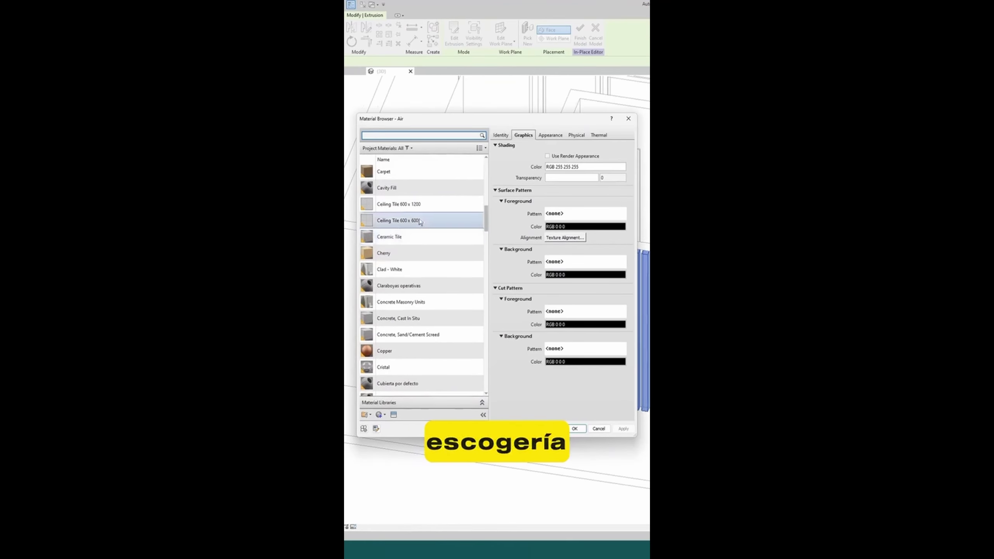
pyautogui.scroll(-3, 425, 242)
pyautogui.scroll(-2, 423, 243)
pyautogui.scroll(-2, 421, 243)
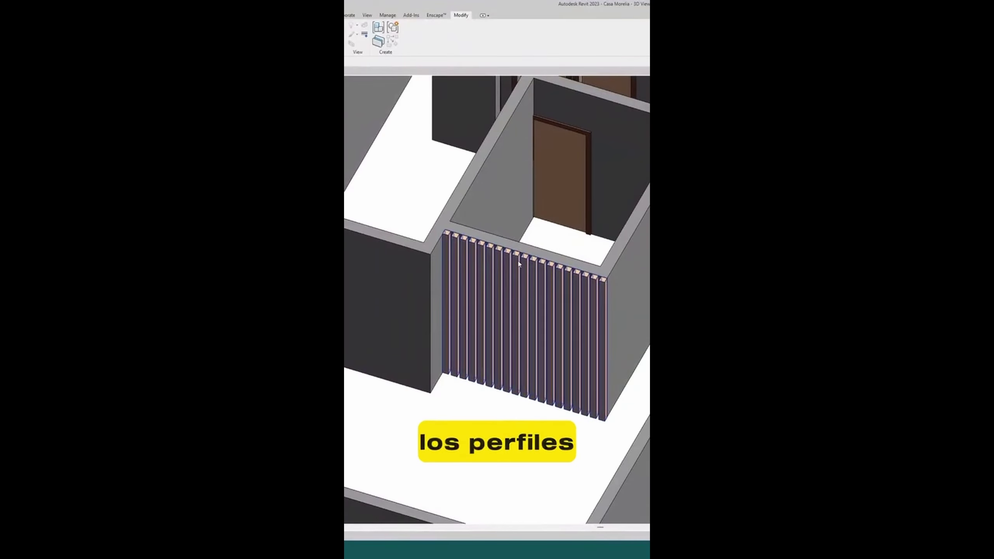
# Step: Edit the slat panel in place and reopen its extrusion sketch of squares
pyautogui.click(500, 235)
pyautogui.click(412, 39)
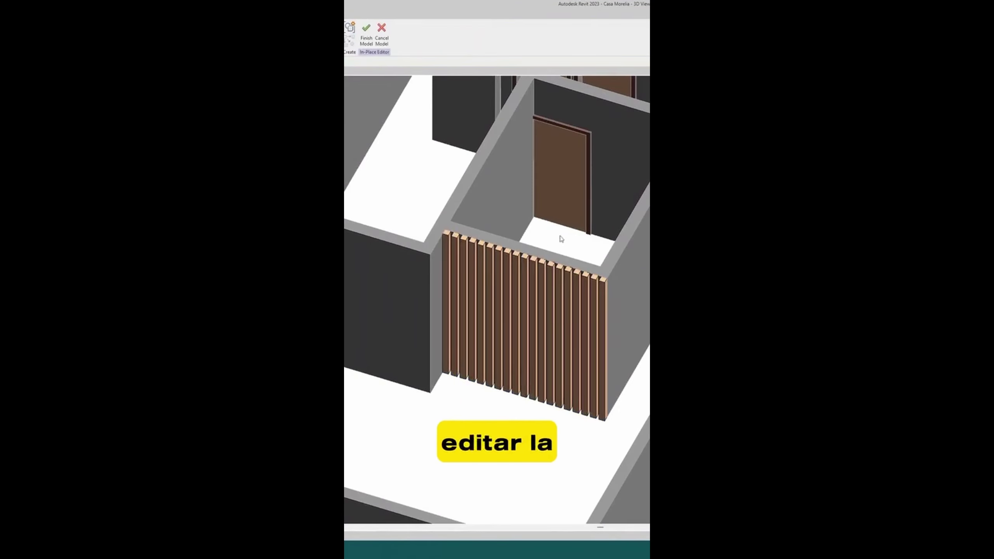
pyautogui.click(533, 328)
pyautogui.doubleClick(507, 386)
pyautogui.scroll(5, 507, 387)
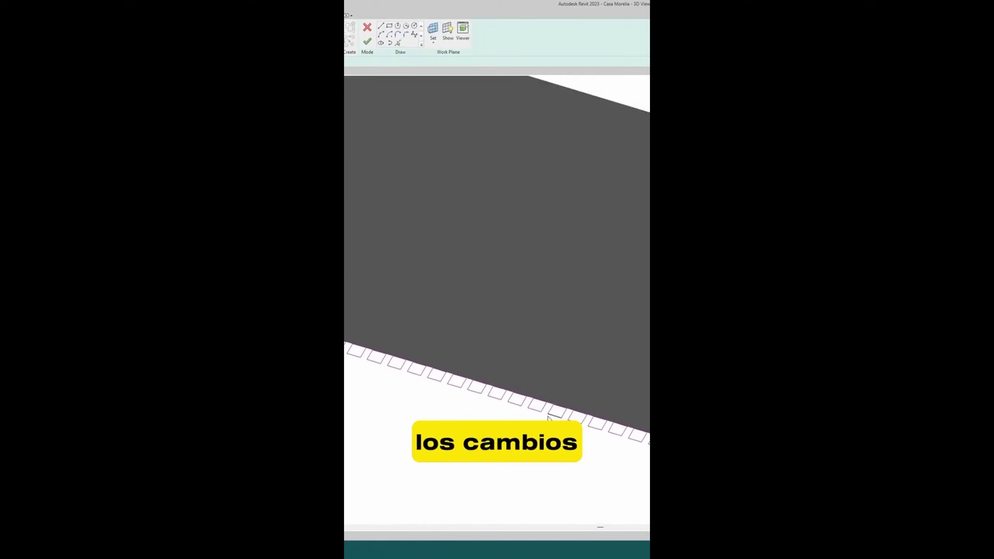
pyautogui.scroll(-4, 515, 288)
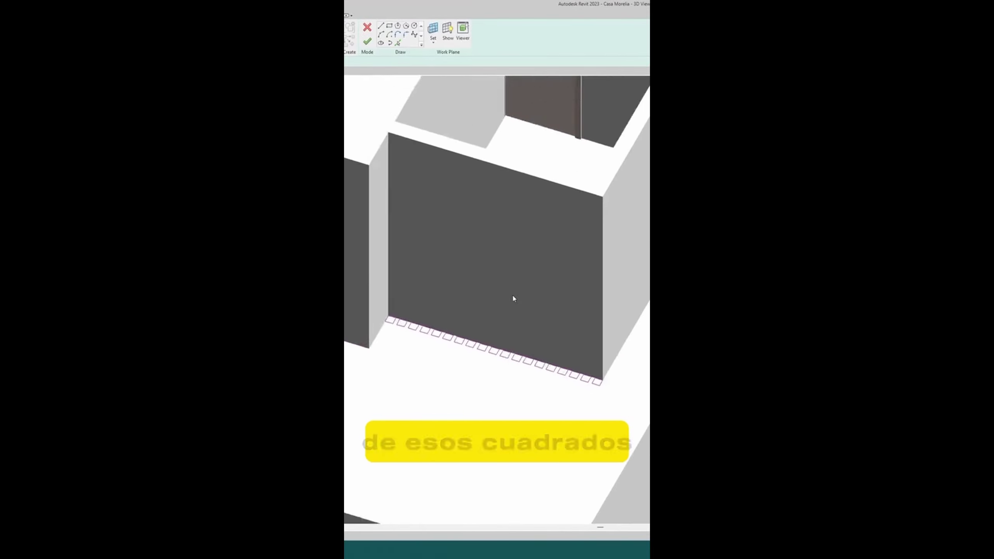
pyautogui.scroll(-1, 515, 298)
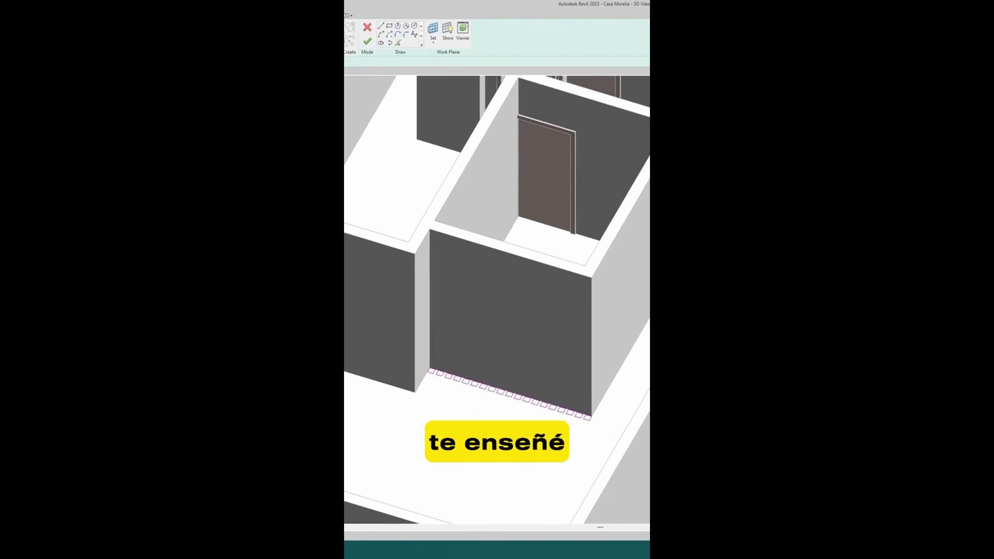